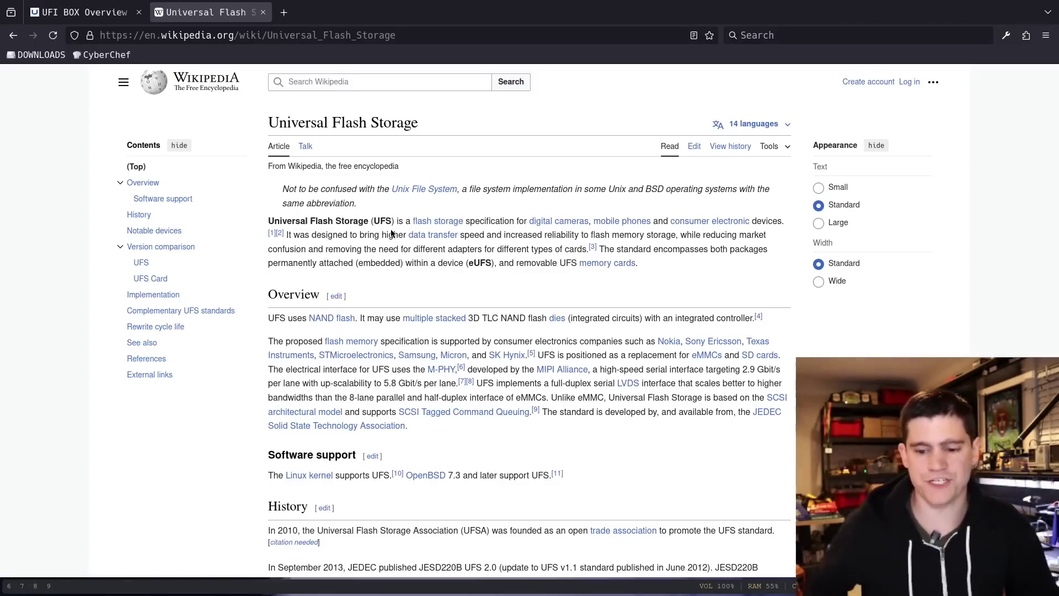
- Switch Firefox to the UFI BOX Overview tab on ufi-box.com
click(111, 12)
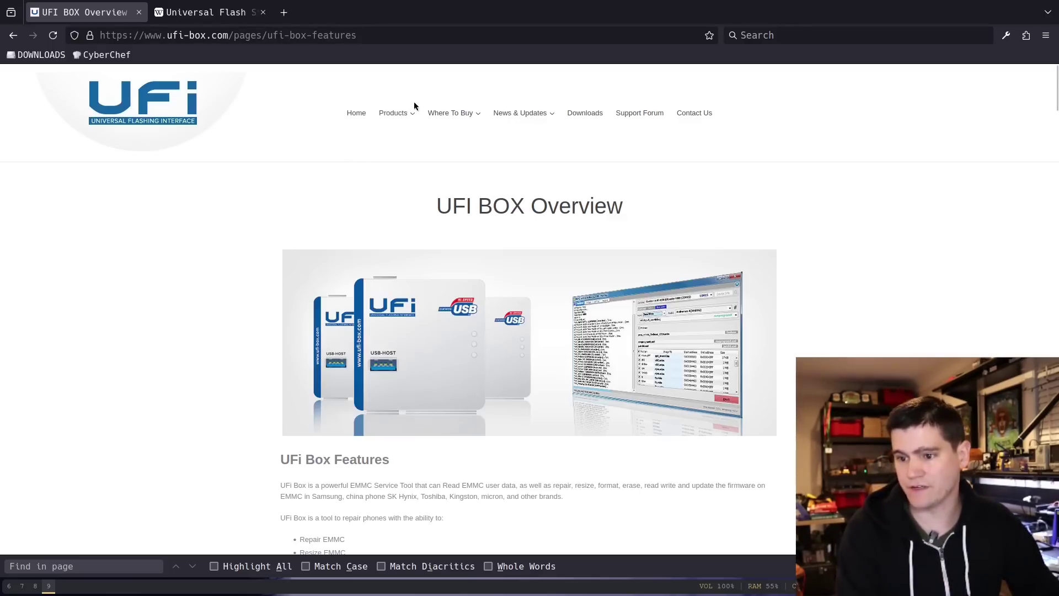
- Read the UFI-UFS Prog product page's feature list, then move to the remote Windows session
mouse_move(398, 112)
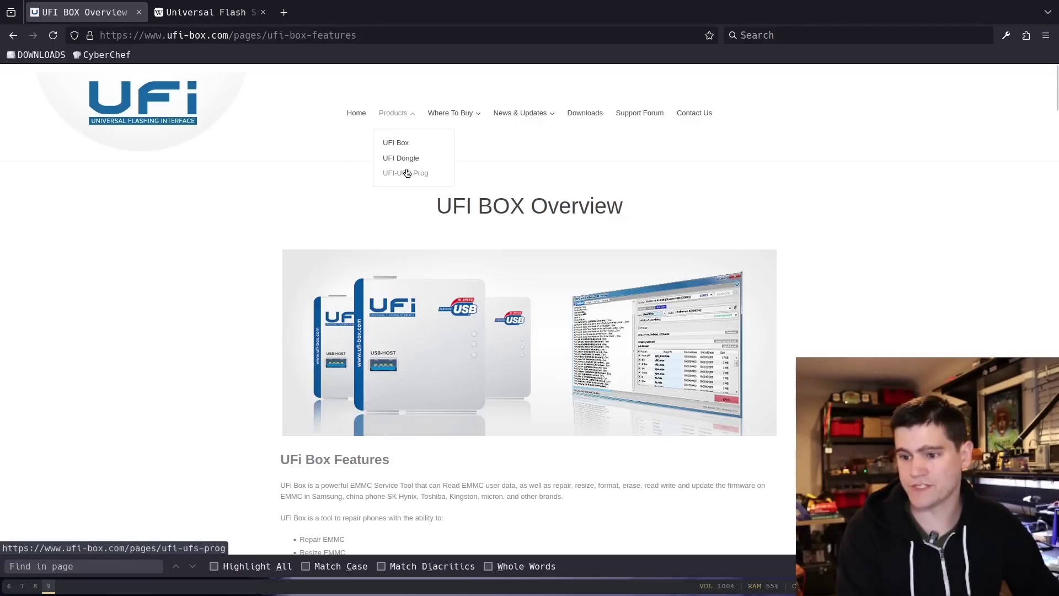
click(406, 173)
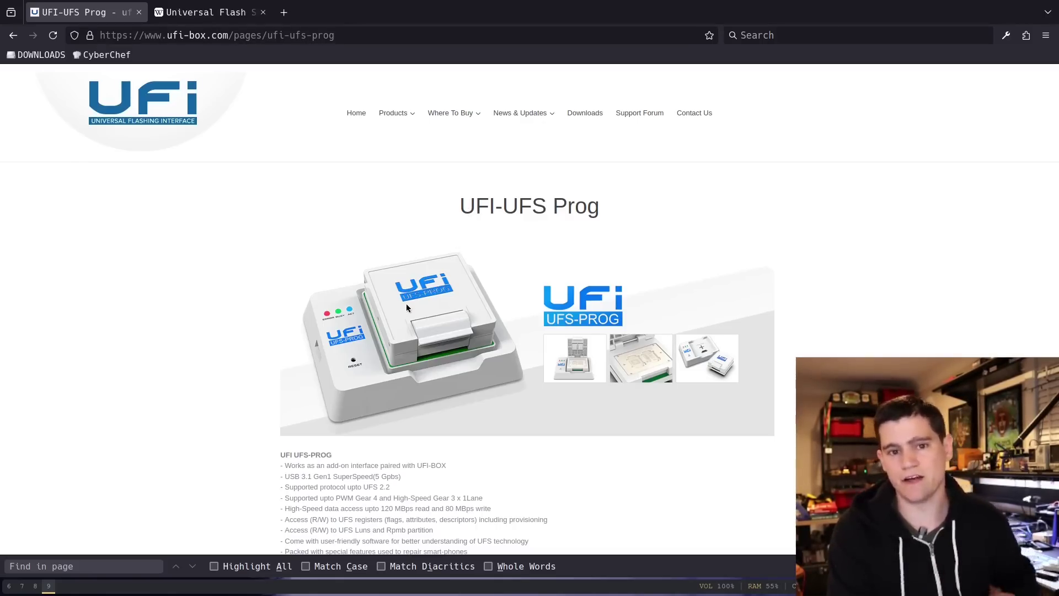
scroll(386, 306, down, 2)
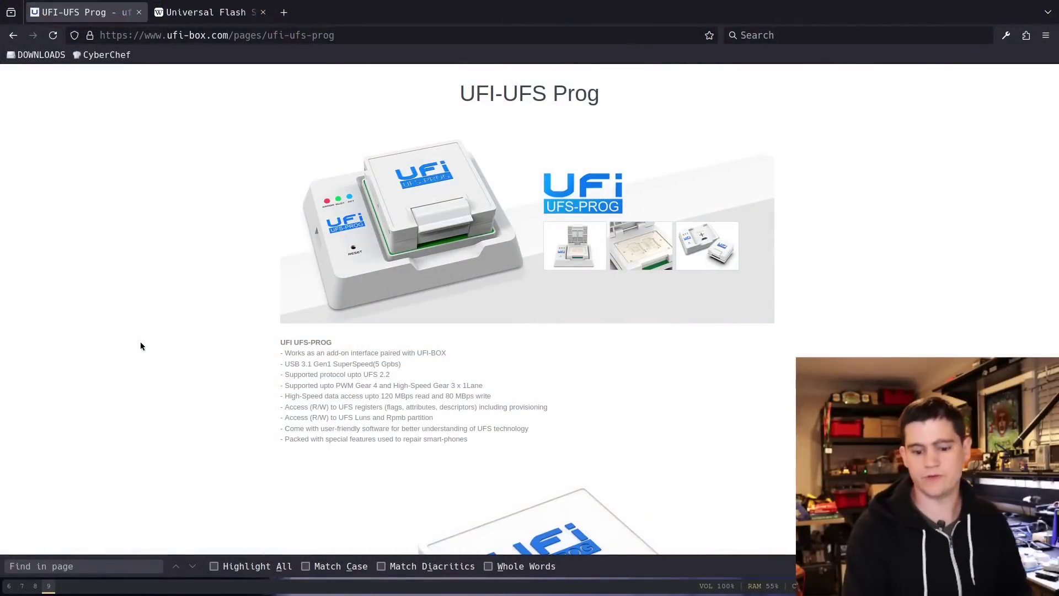
click(35, 586)
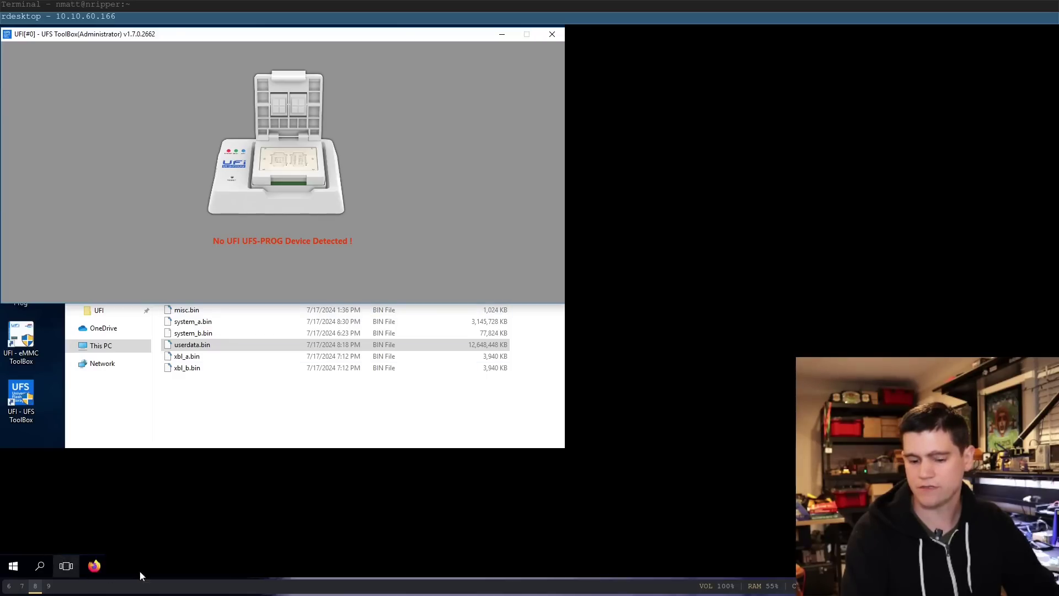
- Close UFS ToolBox, the Cygwin terminal and the user_part folder, then relaunch UFS ToolBox
drag(243, 34, 303, 49)
click(611, 51)
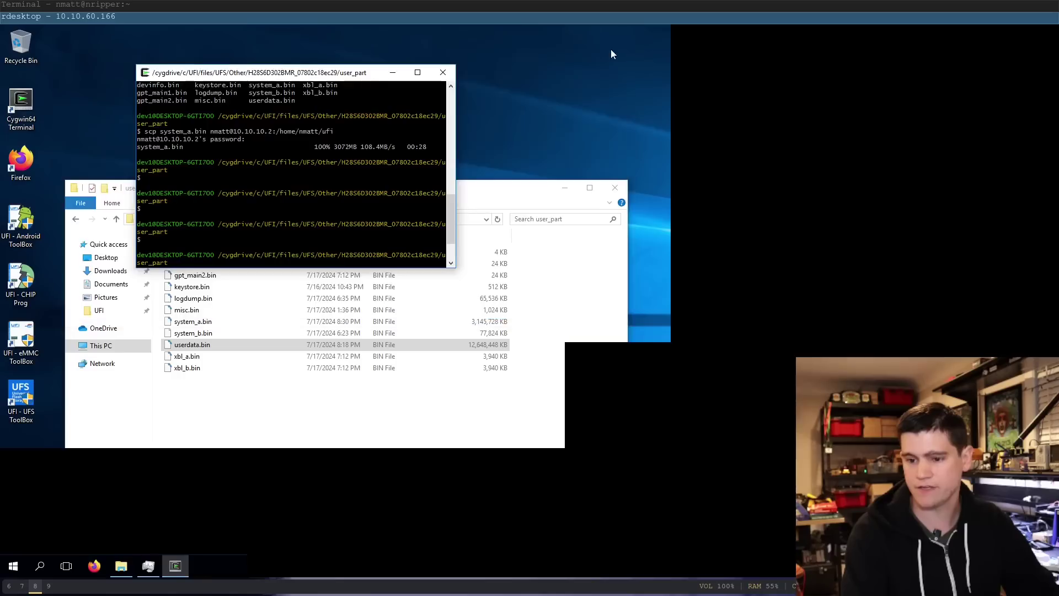
click(441, 71)
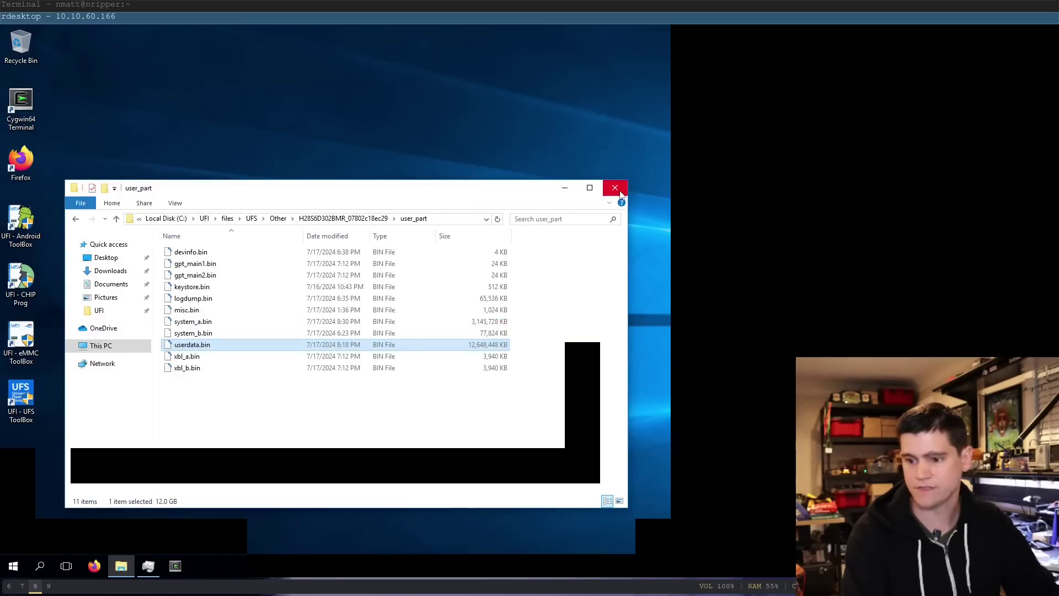
click(614, 189)
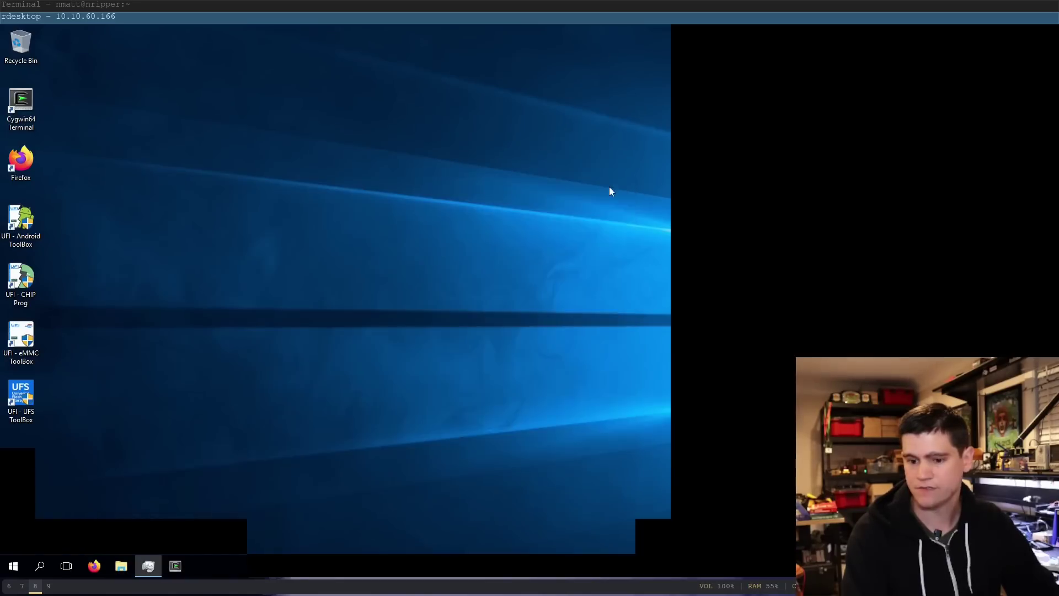
double_click(22, 396)
- Allow administrator rights, dismiss the backup-directory error, and keep backups at C:\UFI\files\UFS
click(468, 369)
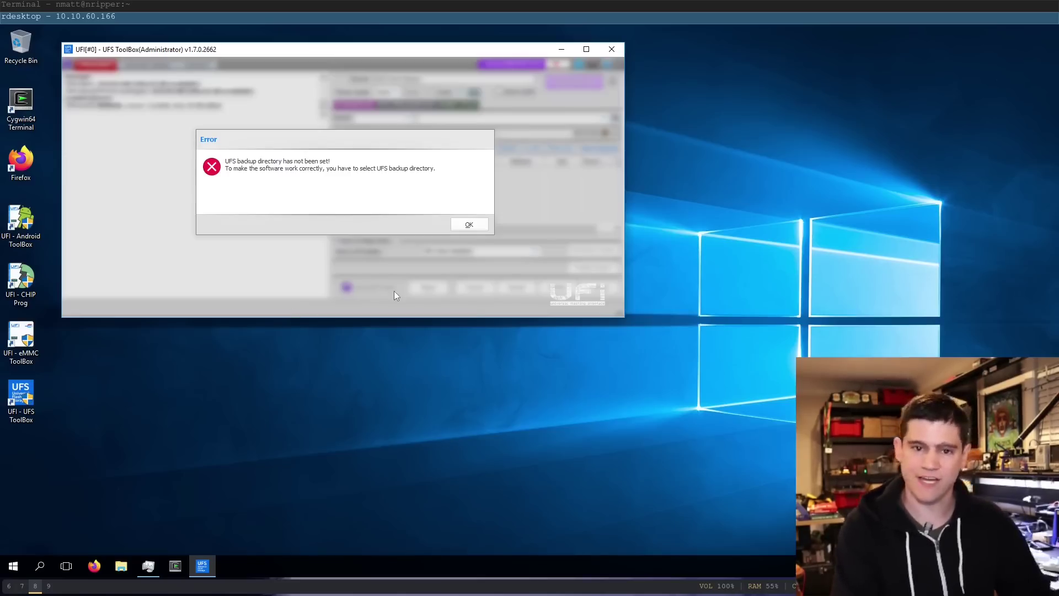
click(466, 224)
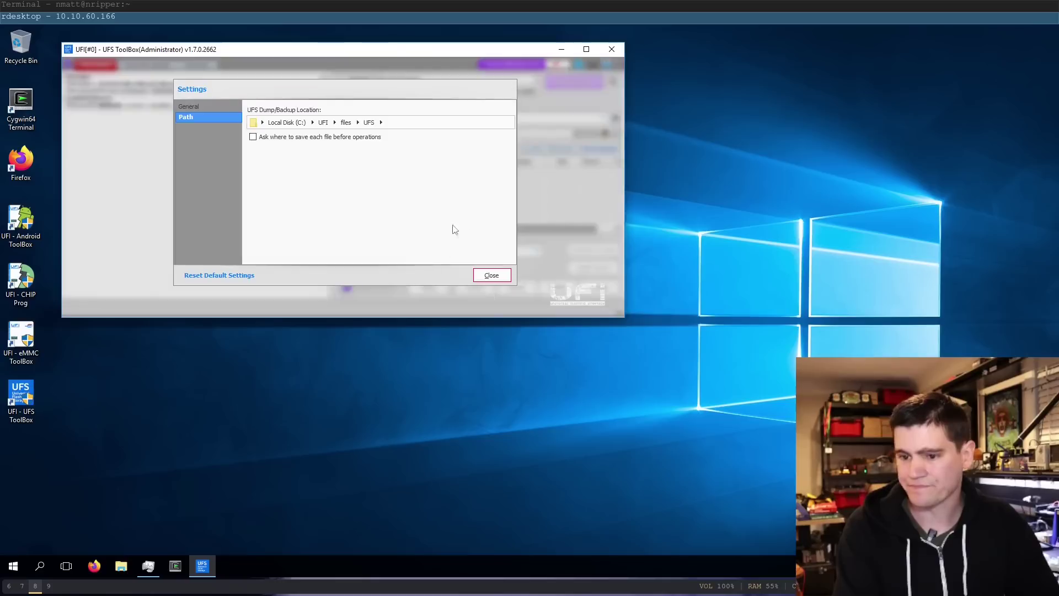
click(487, 275)
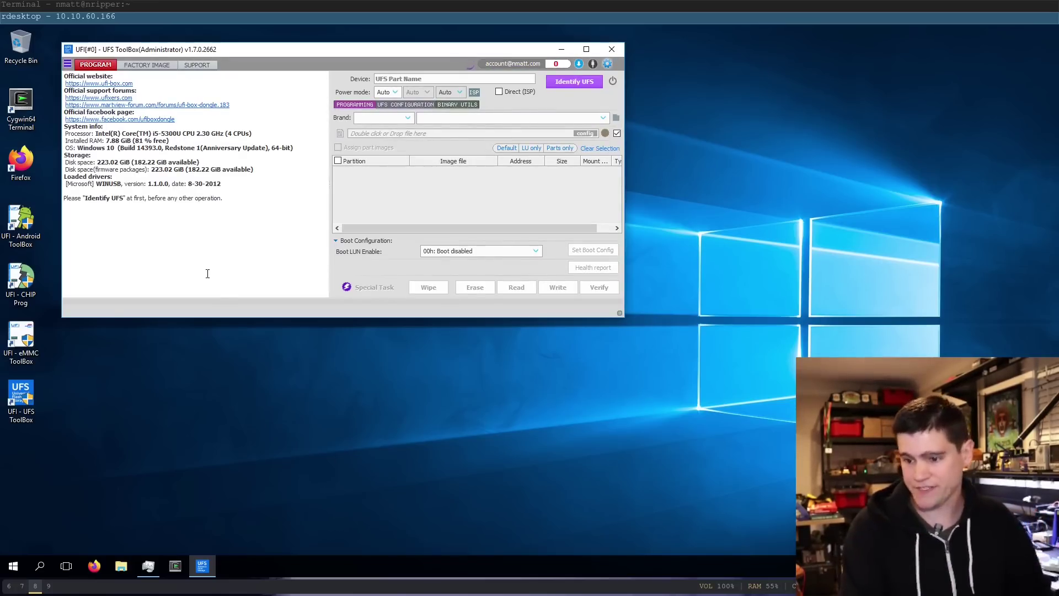
- Enlarge the ToolBox window down and left, and dismiss the download-limit banner
drag(63, 318, 18, 535)
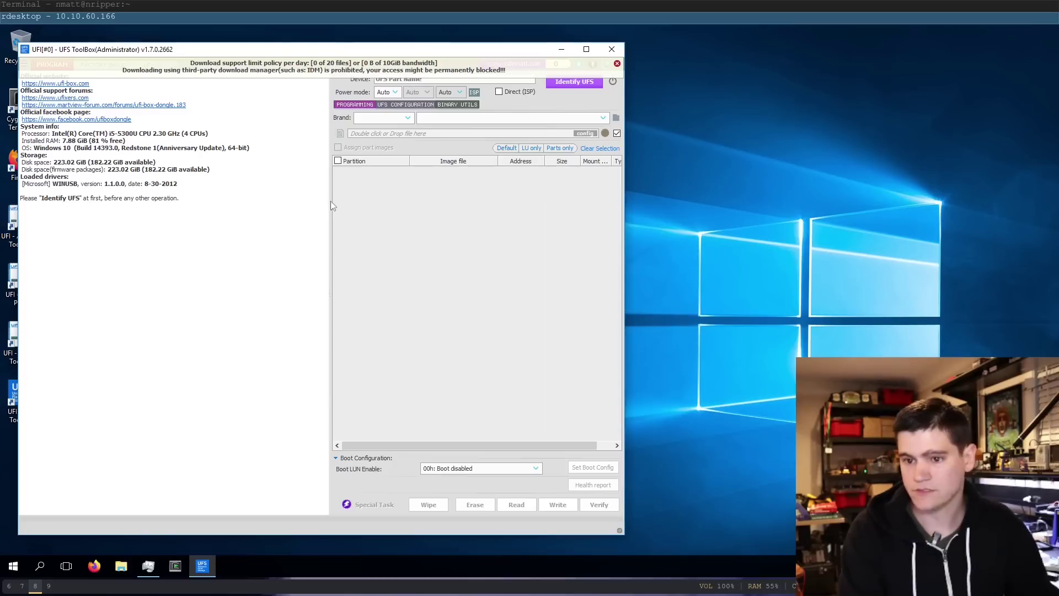
click(617, 64)
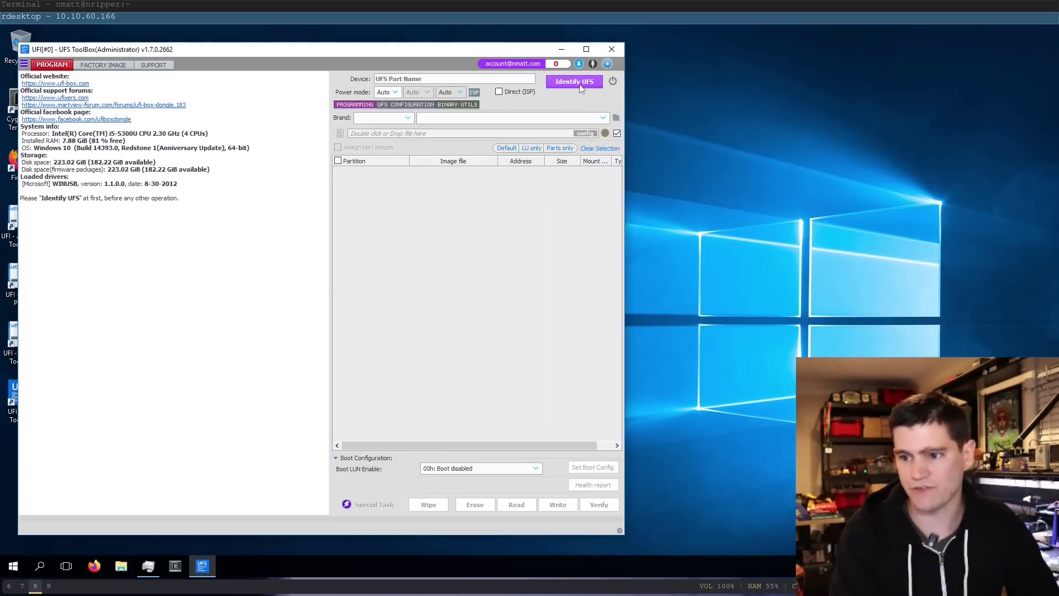
- Identify the SK hynix UFS chip, select only system_a, start reading it, and open File Explorer
click(578, 83)
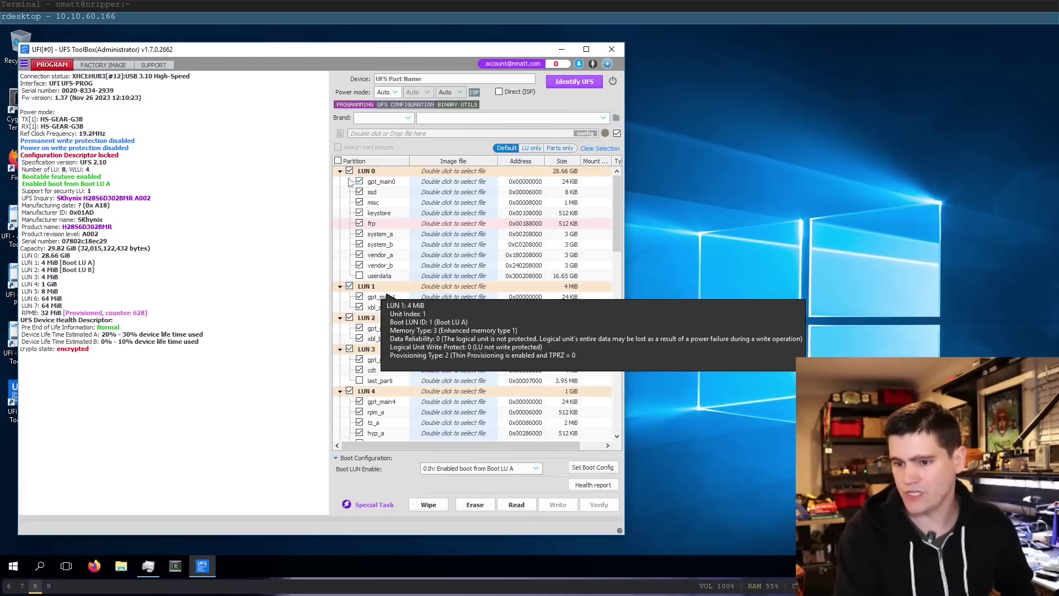
click(338, 161)
click(338, 161)
mouse_move(380, 298)
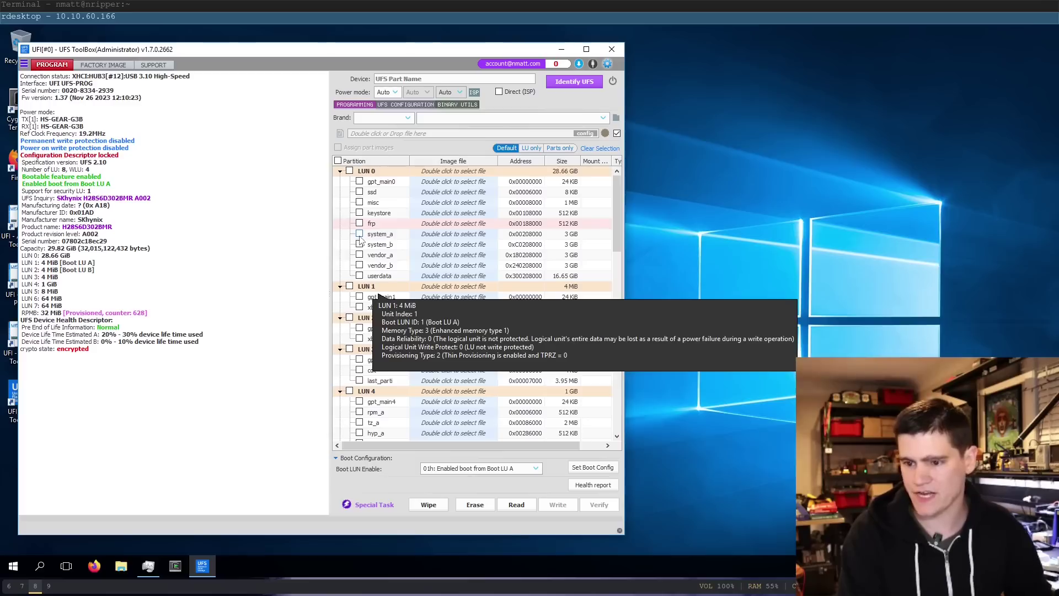
click(359, 234)
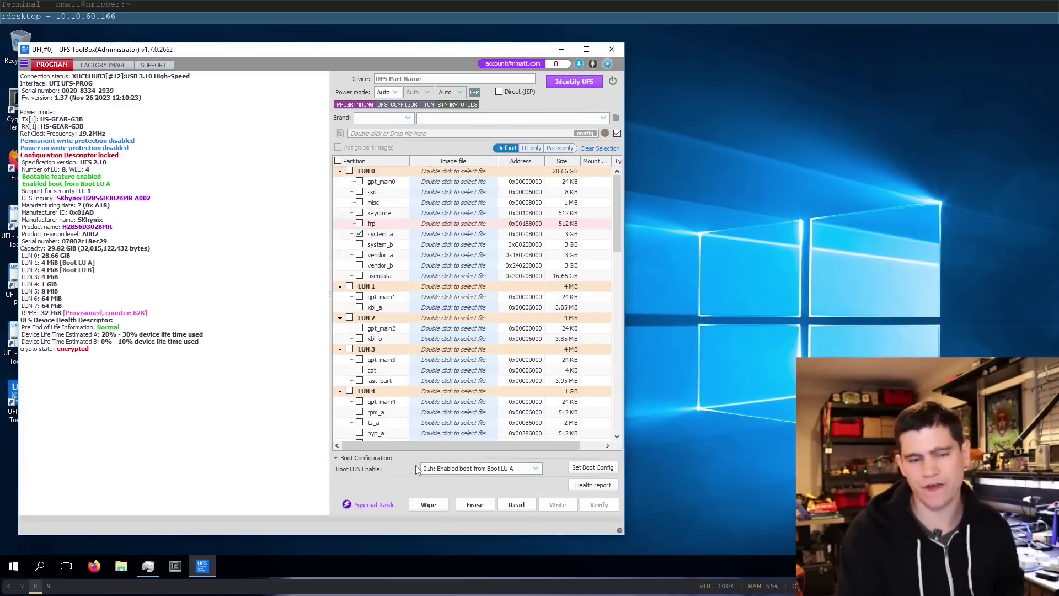
click(519, 507)
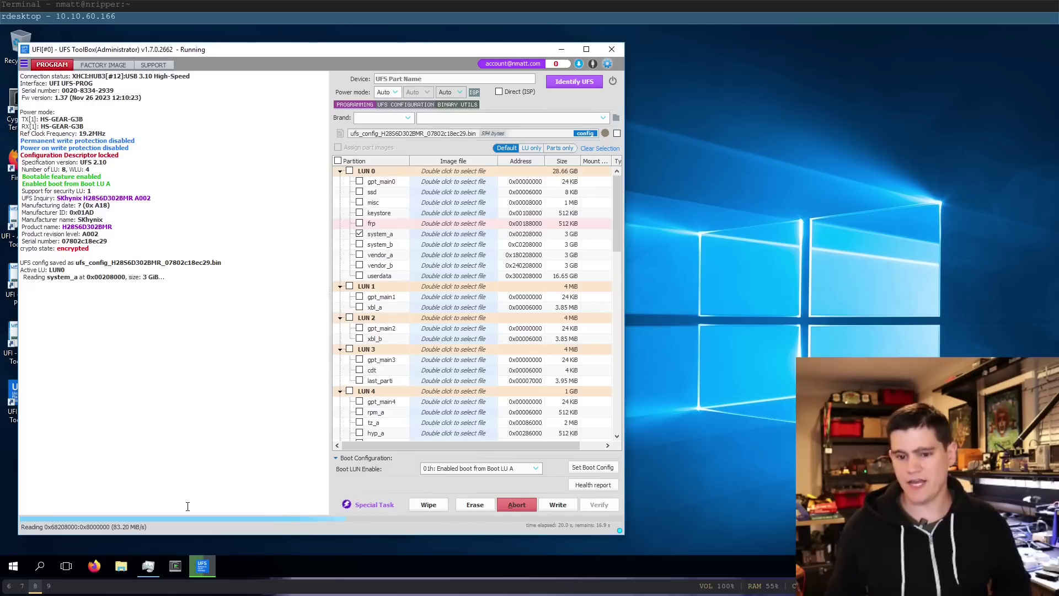
click(136, 572)
- Browse to C:\UFI\files\UFS\Other\H28S6D302BMR\user_part to see the partition dumps
click(98, 310)
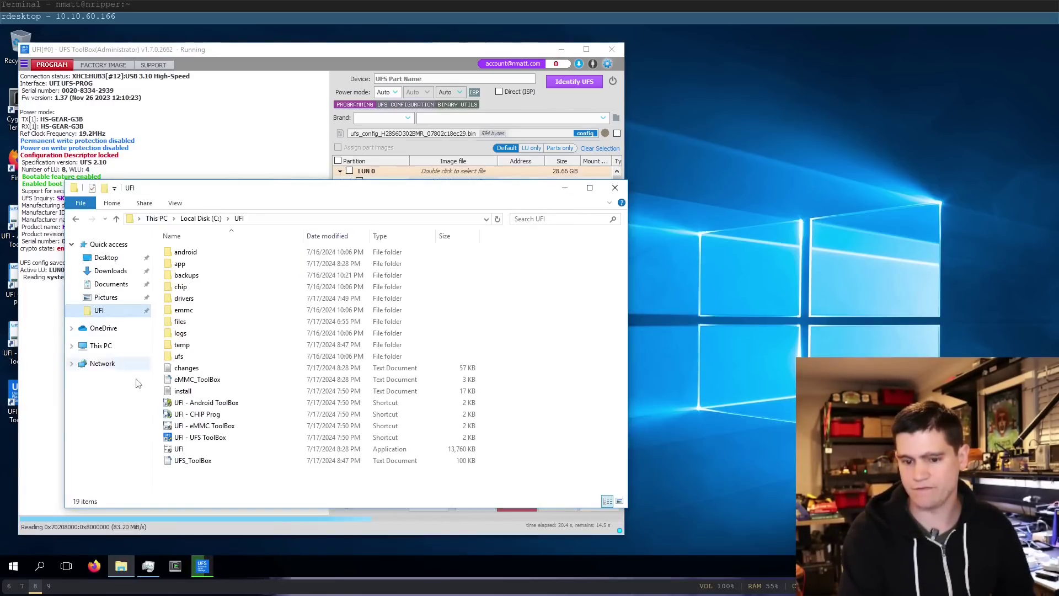
double_click(189, 326)
click(192, 266)
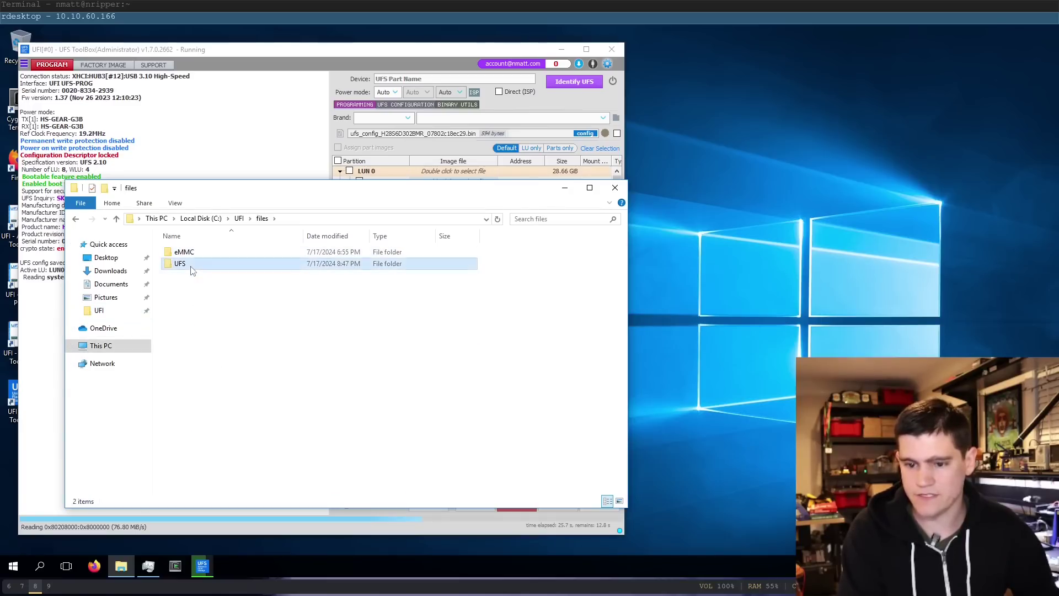
double_click(197, 263)
double_click(201, 253)
double_click(211, 256)
click(210, 253)
double_click(208, 253)
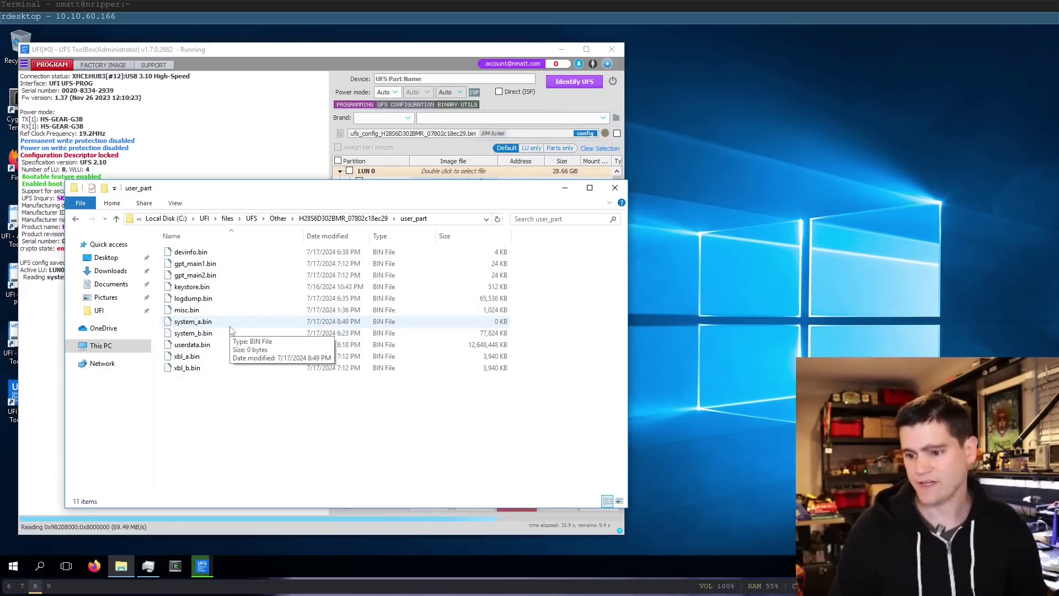
- Confirm system_a.bin is 3.00 GB, then switch to the Linux terminal workspace
click(236, 322)
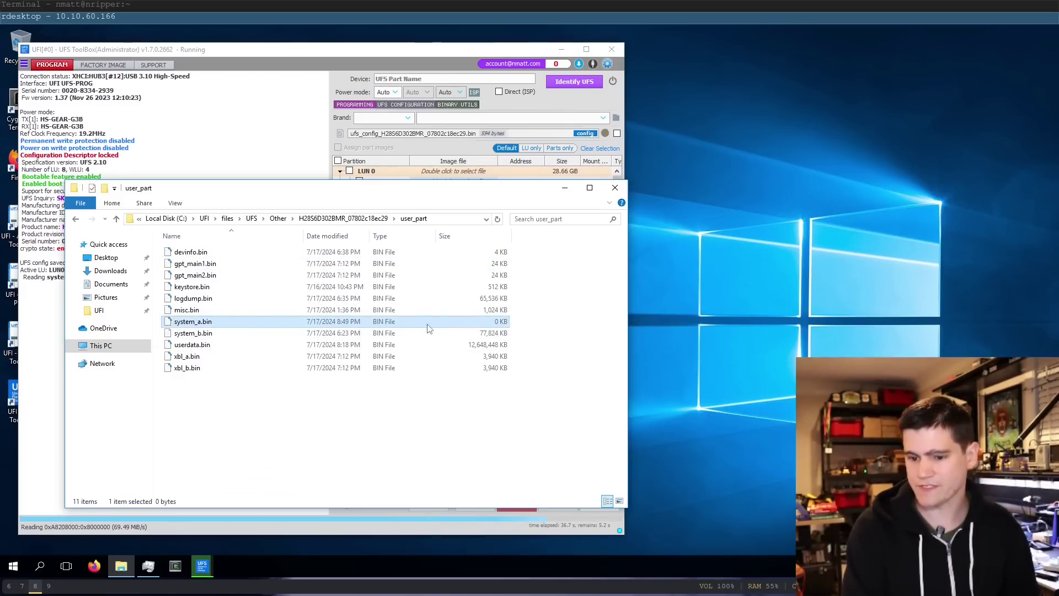
click(480, 253)
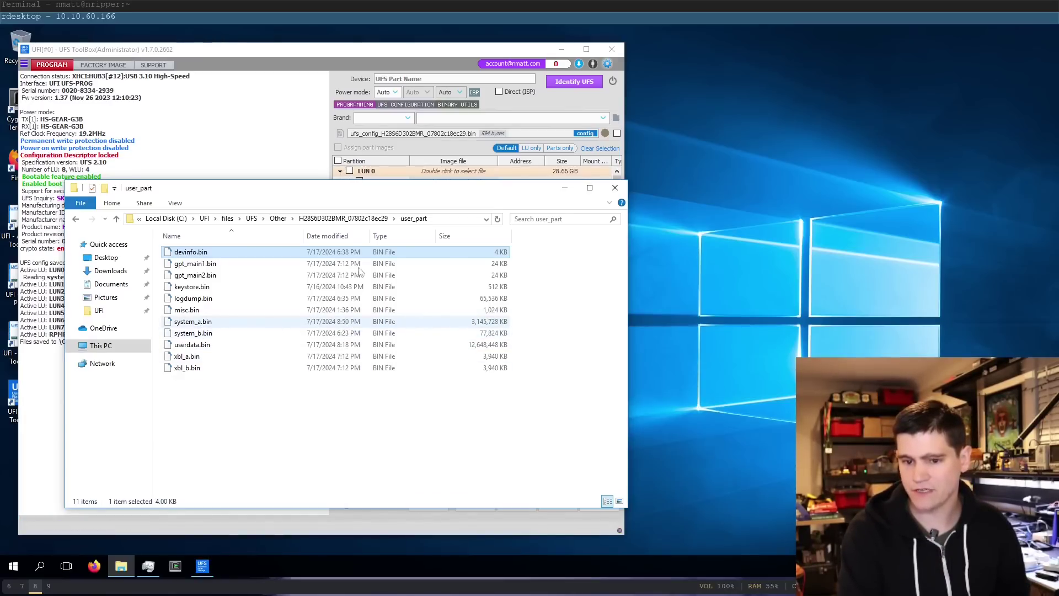
drag(253, 186, 579, 213)
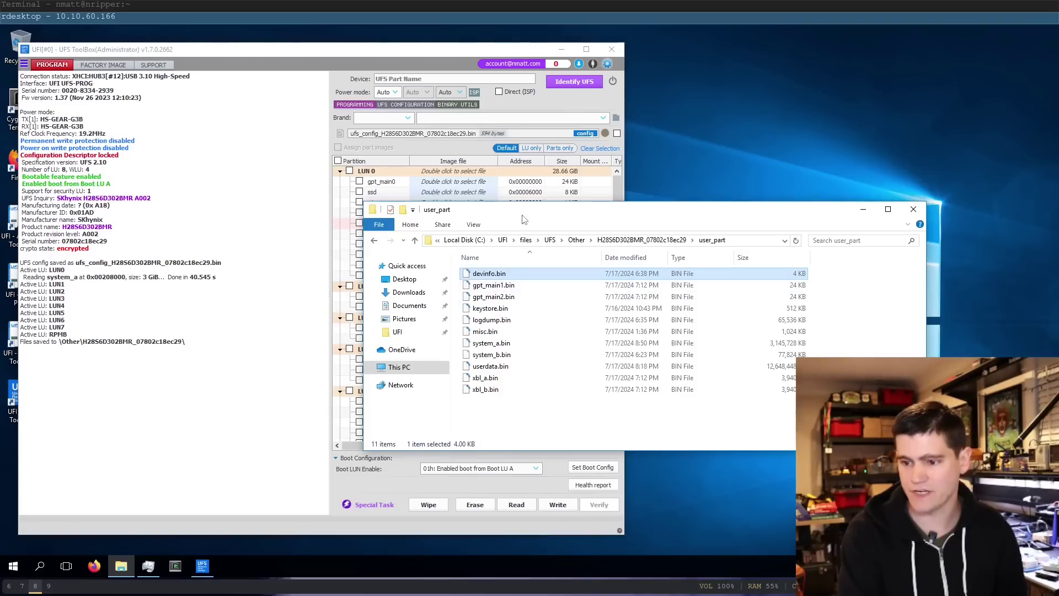
drag(278, 208, 277, 209)
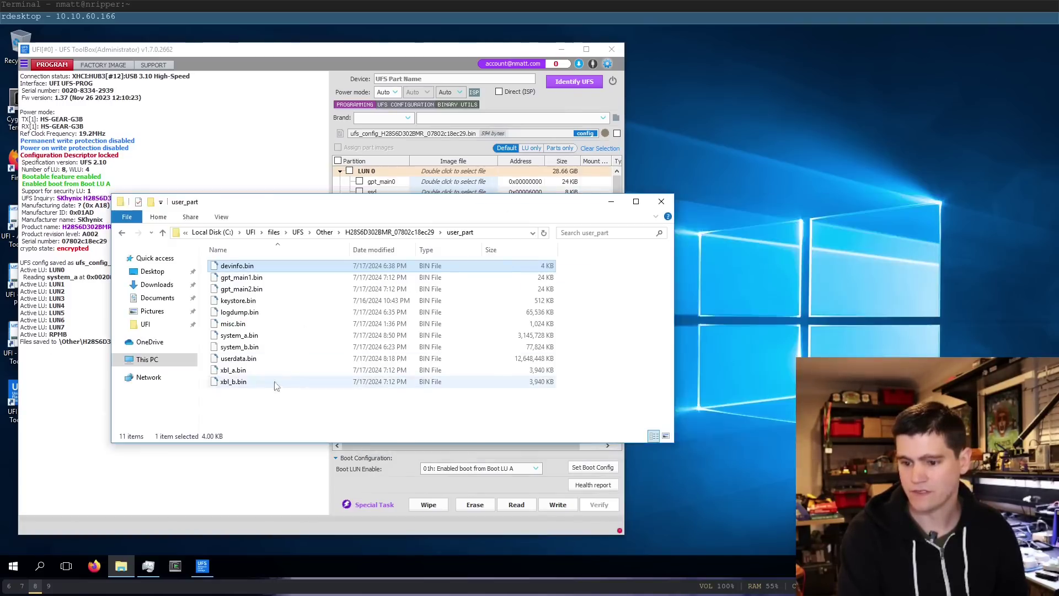
click(257, 337)
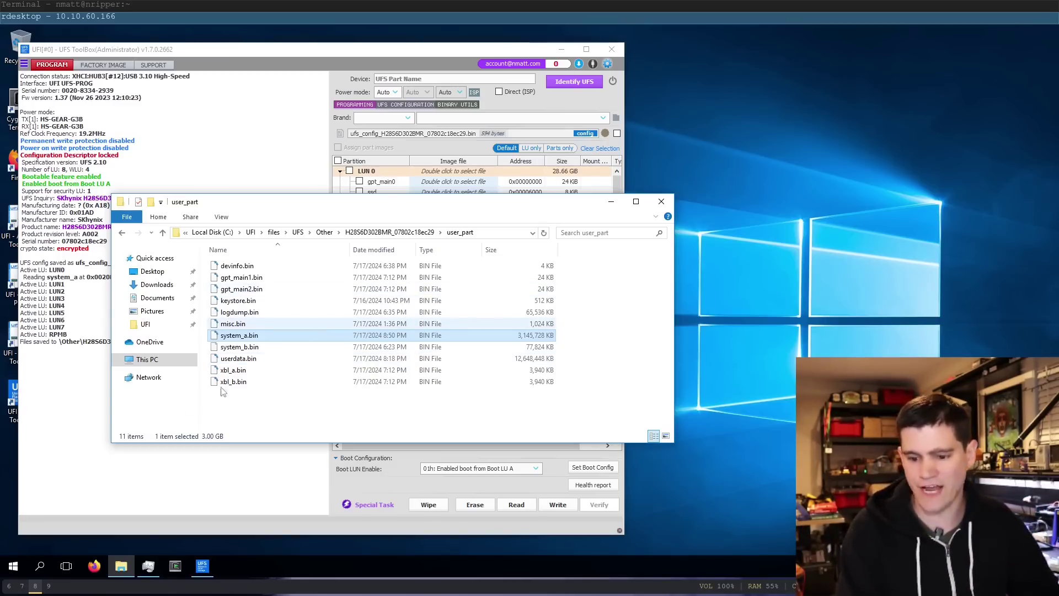
click(22, 585)
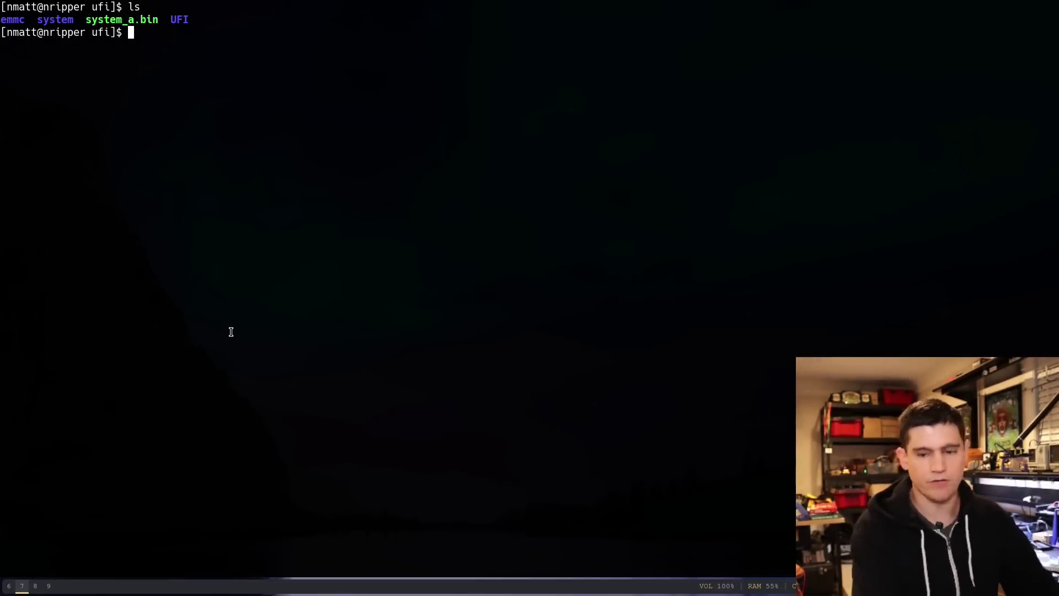
- Run file on system_a.bin to confirm it is an ext2 filesystem image
double_click(136, 24)
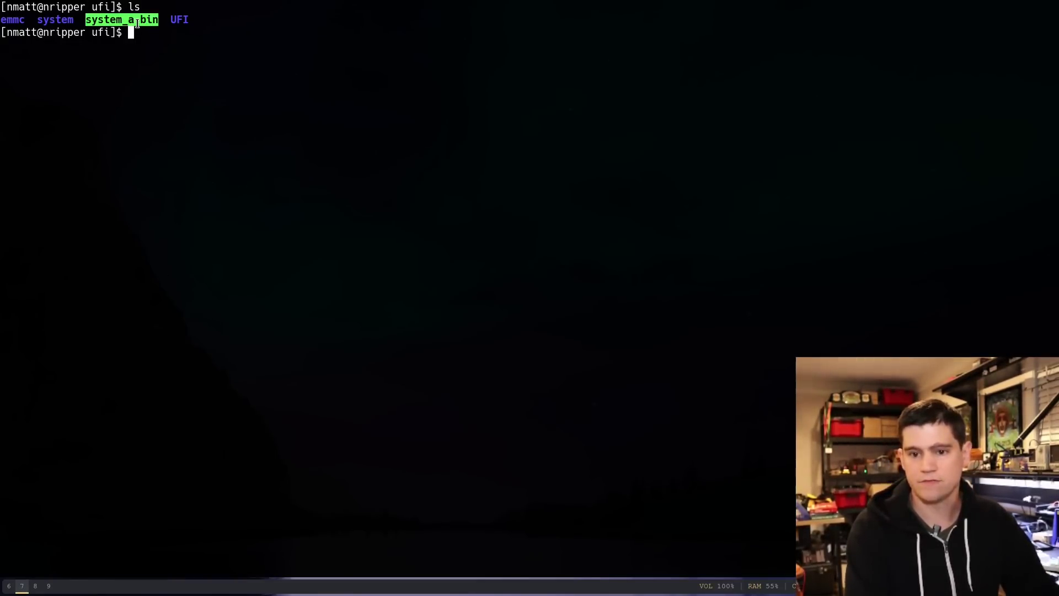
text(file)
middle_click(140, 24)
key(Return)
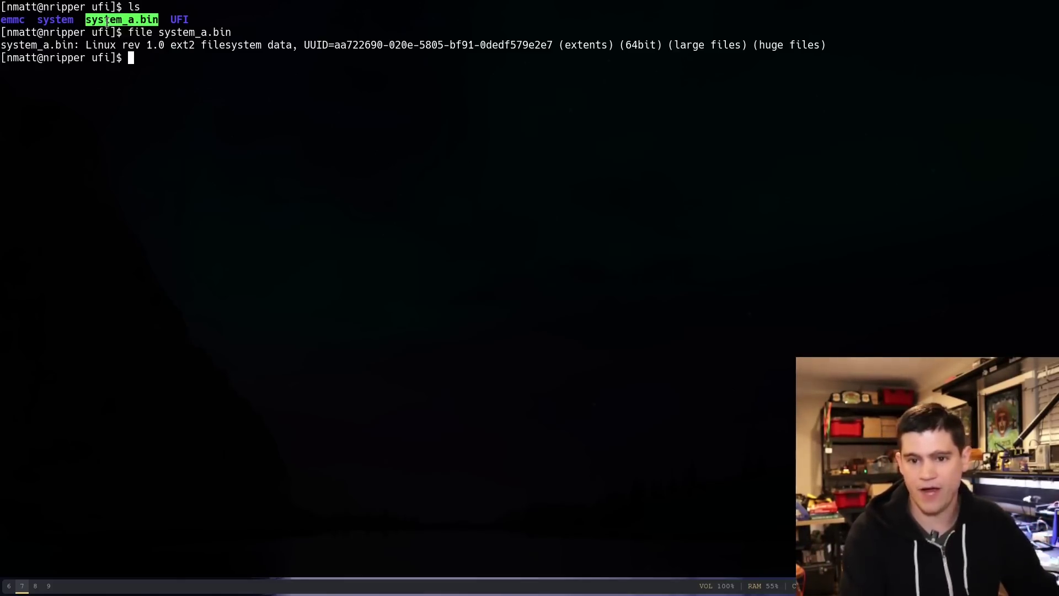
- Check the system folder is empty, then sudo mount system_a.bin onto it
double_click(54, 20)
text(ls -l system)
key(Return)
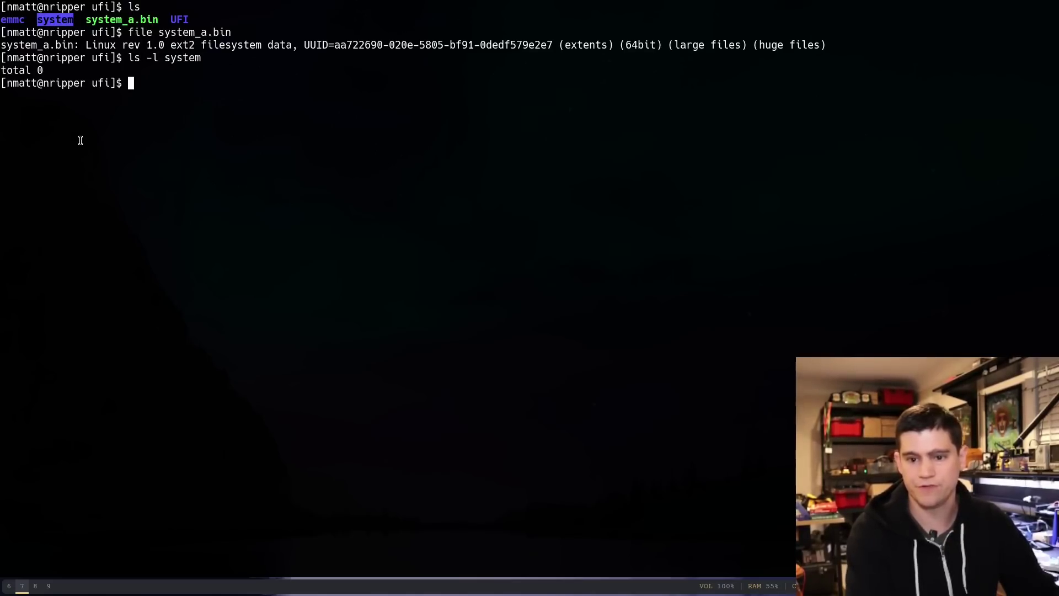
text(sud)
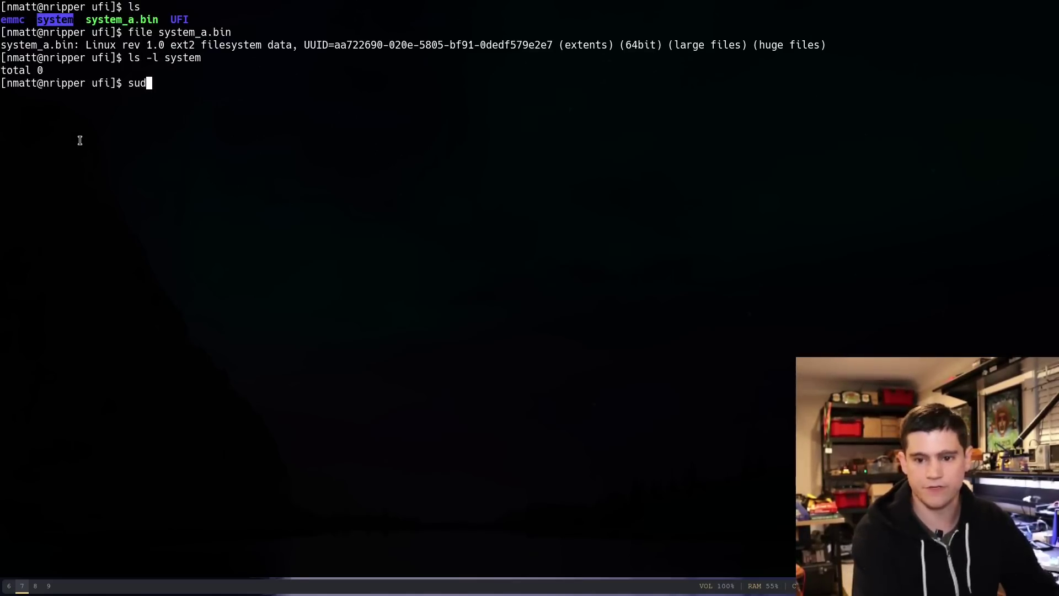
text(o mount )
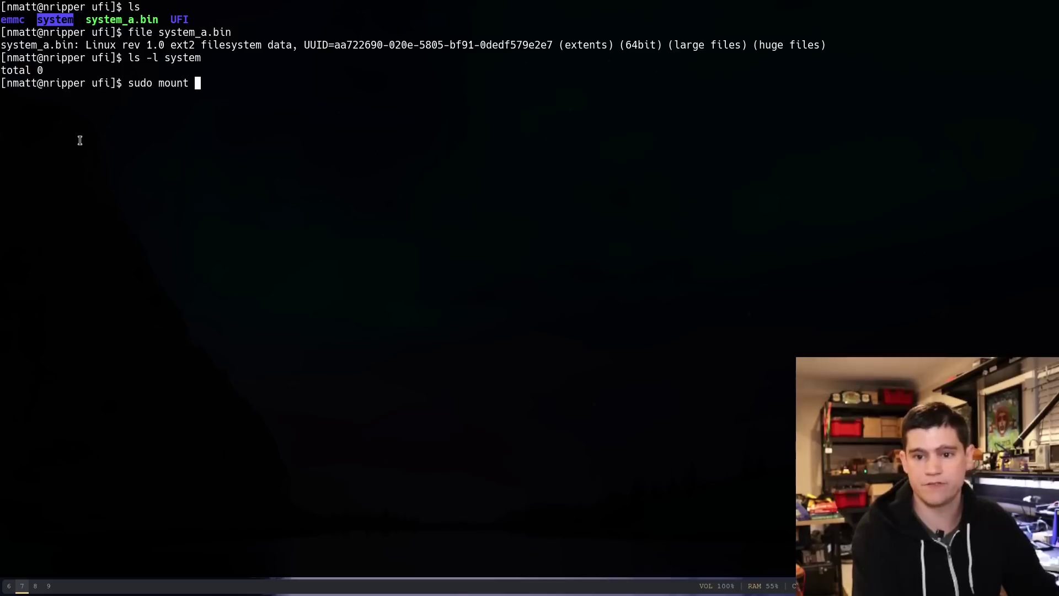
text(system)
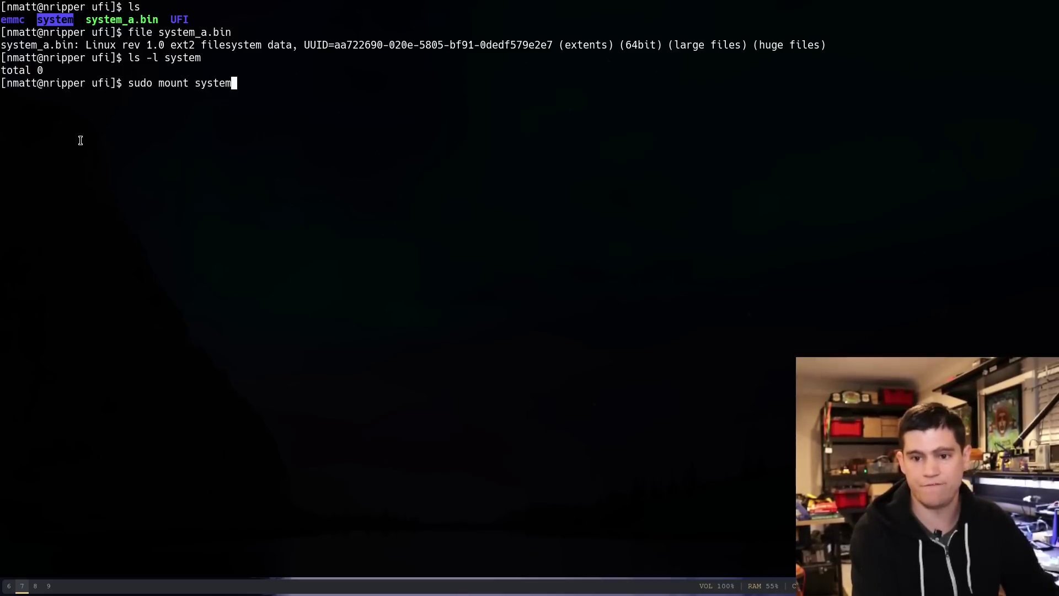
text(_a)
key(Tab)
text(sys)
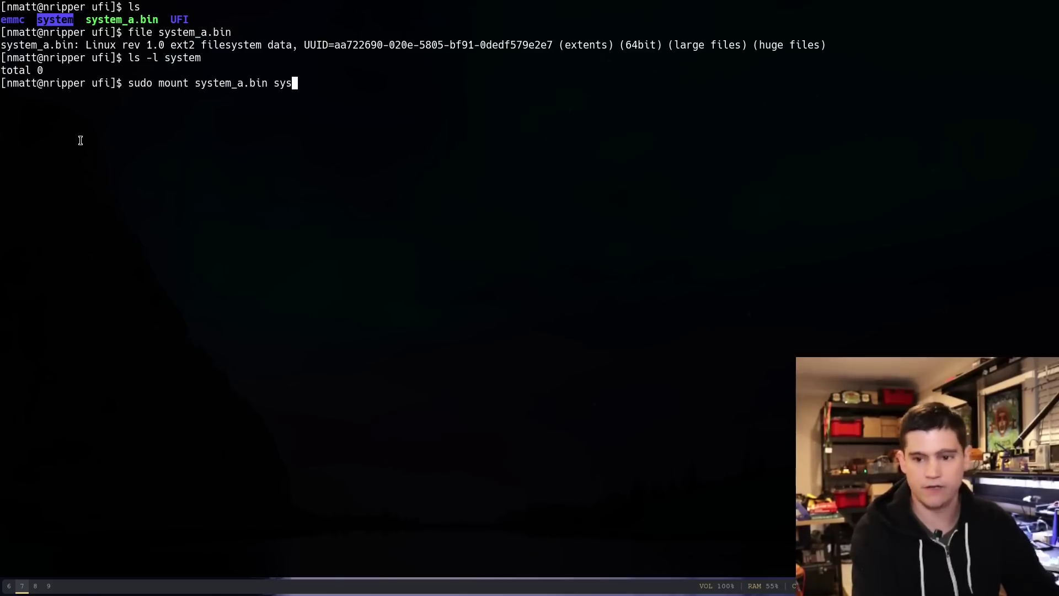
text(tem)
key(Return)
- Change into the mounted system folder and list its contents with ls -la
text(cd sy)
key(Tab)
key(Return)
text(ls -la)
key(Return)
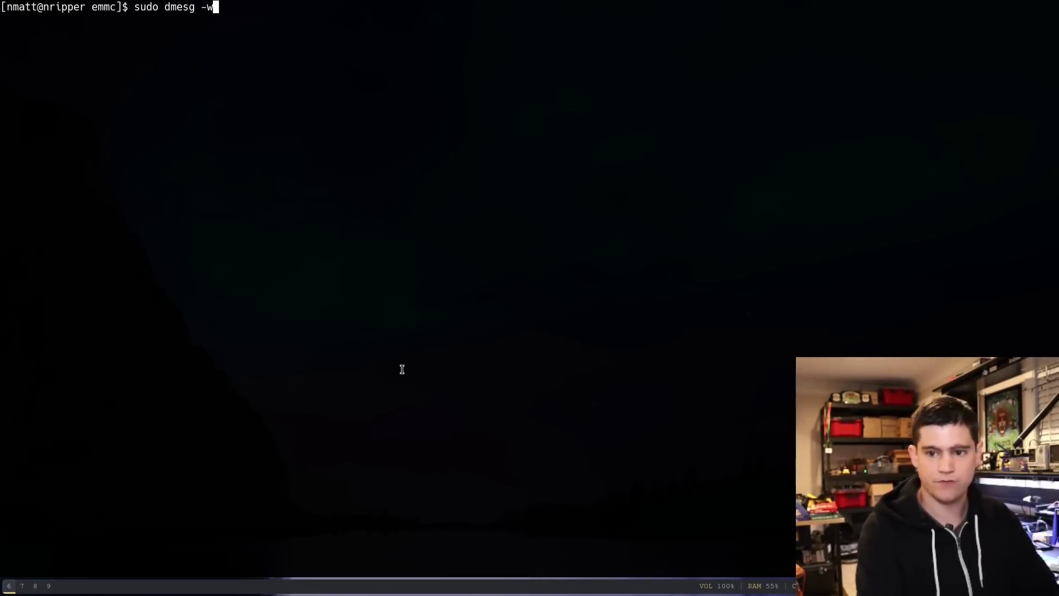
- Follow sudo dmesg -w with blank lines added, watching the UFI-Lite reader attach as sdc
key(Return)
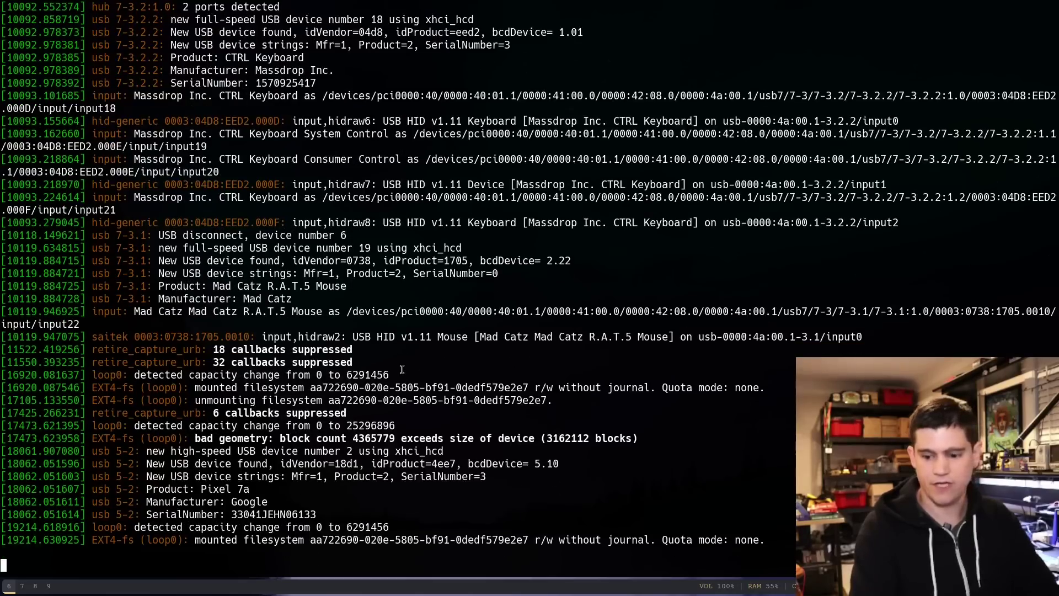
key(Return)
key(Return)
key(Return)
key(Return)
key(Return)
key(Return)
key(Return)
key(Return)
key(Return)
key(Return)
key(Return)
key(Return)
key(Return)
key(Return)
key(Return)
key(Return)
key(Return)
key(Return)
key(Return)
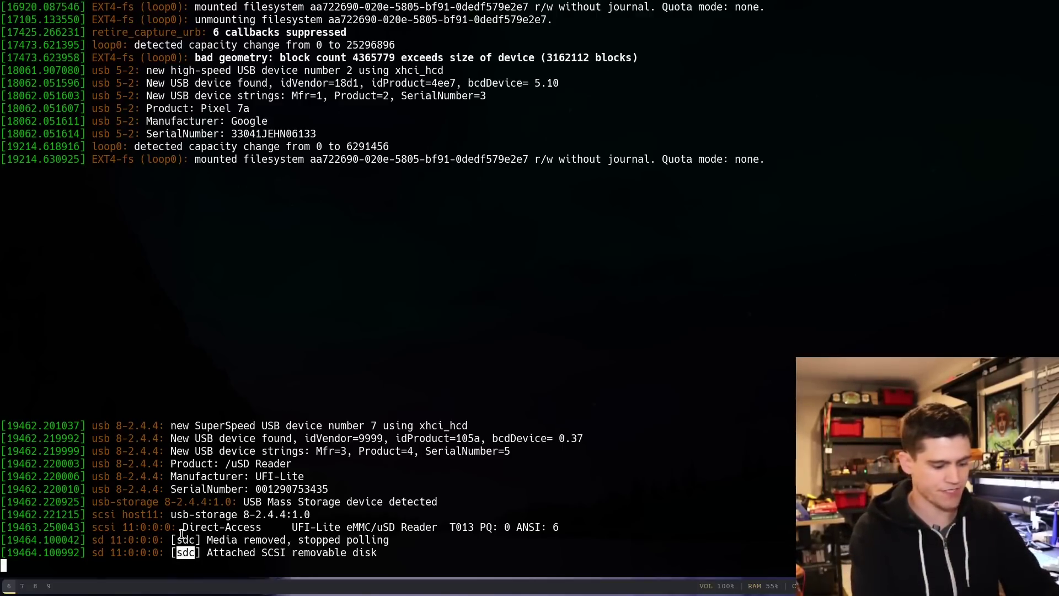
- Run lsblk | grep sdc in a split pane showing 0B, then watch dmesg log the disconnect
key(super+Return)
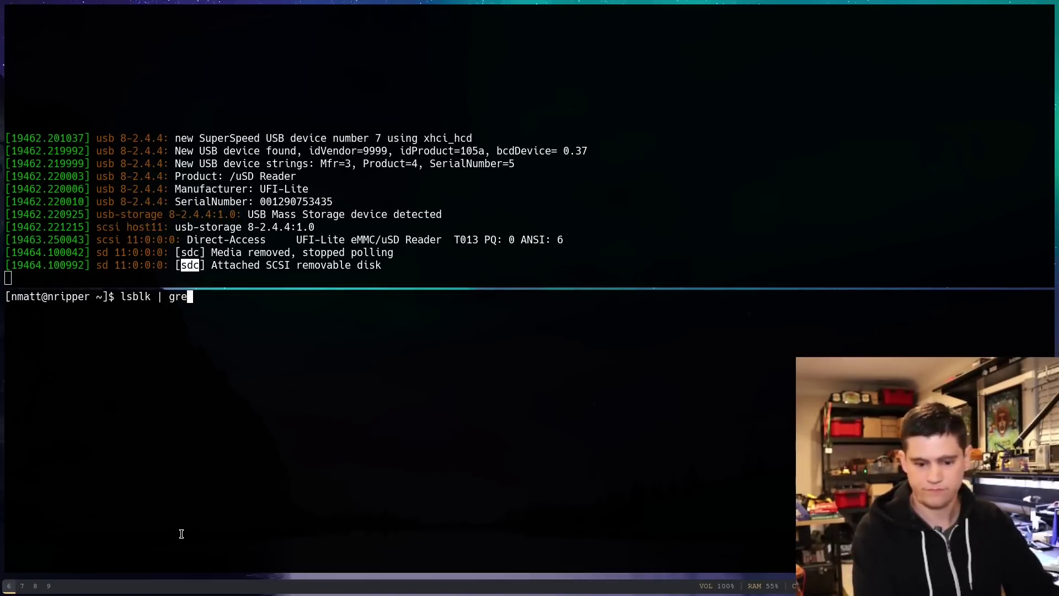
text(lsblk | grep sdc)
key(Return)
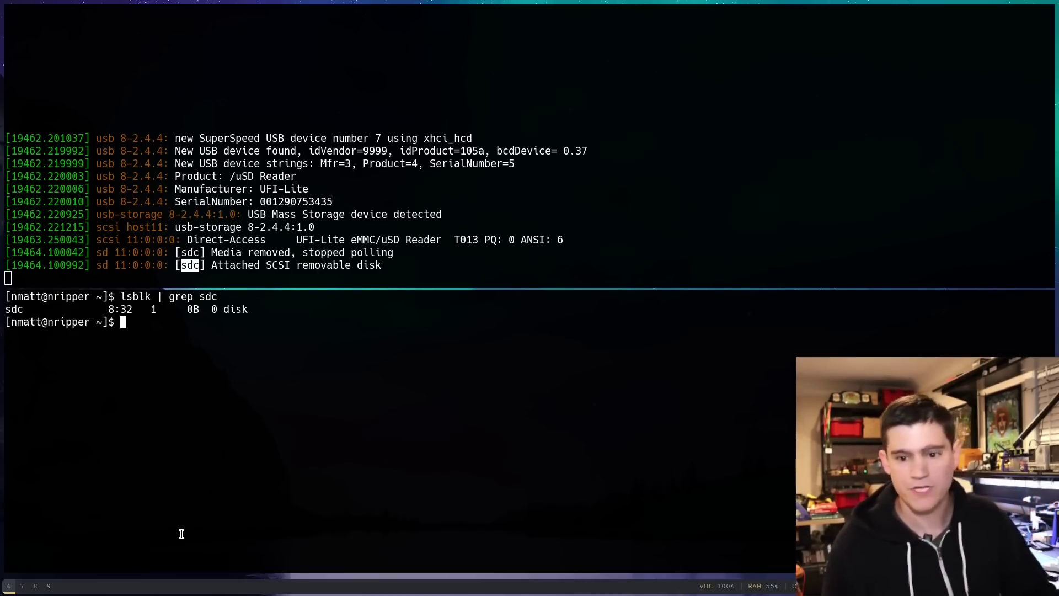
key(ctrl+d)
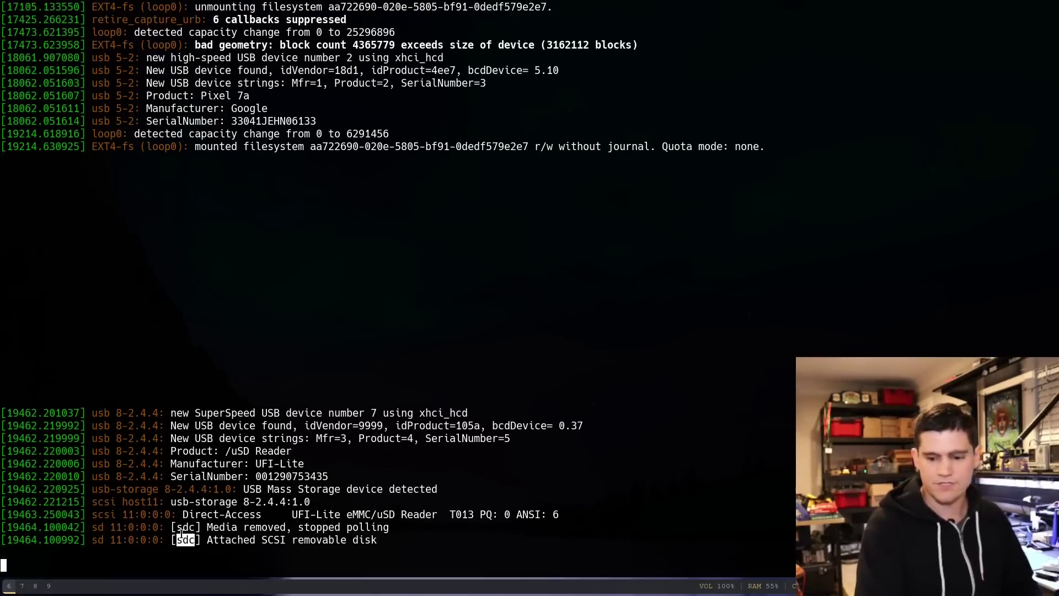
key(Return)
key(Return)
key(Return)
key(Return)
key(Return)
key(Return)
key(Return)
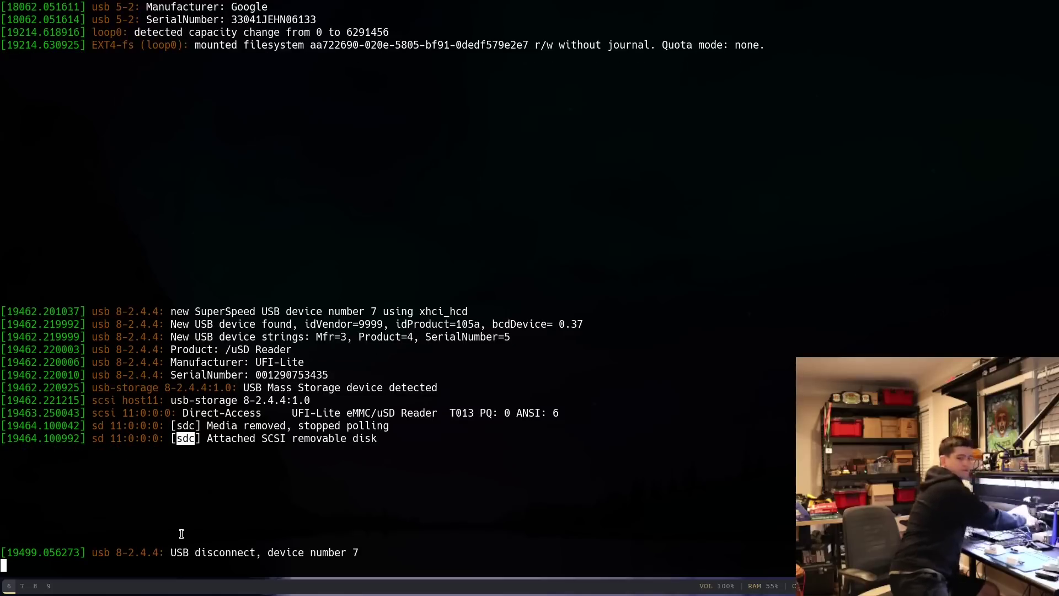
key(Return)
key(Return)
key(Return)
key(Return)
key(Return)
key(Return)
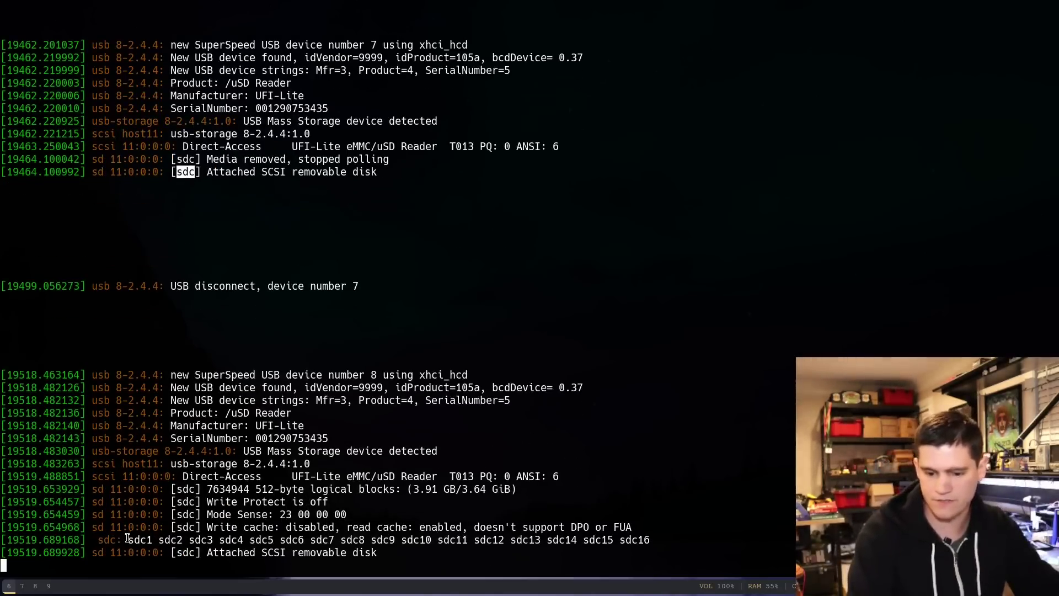
- Highlight the sdc1–sdc16 partition line of the 3.91 GB eMMC in the kernel log
drag(128, 540, 652, 538)
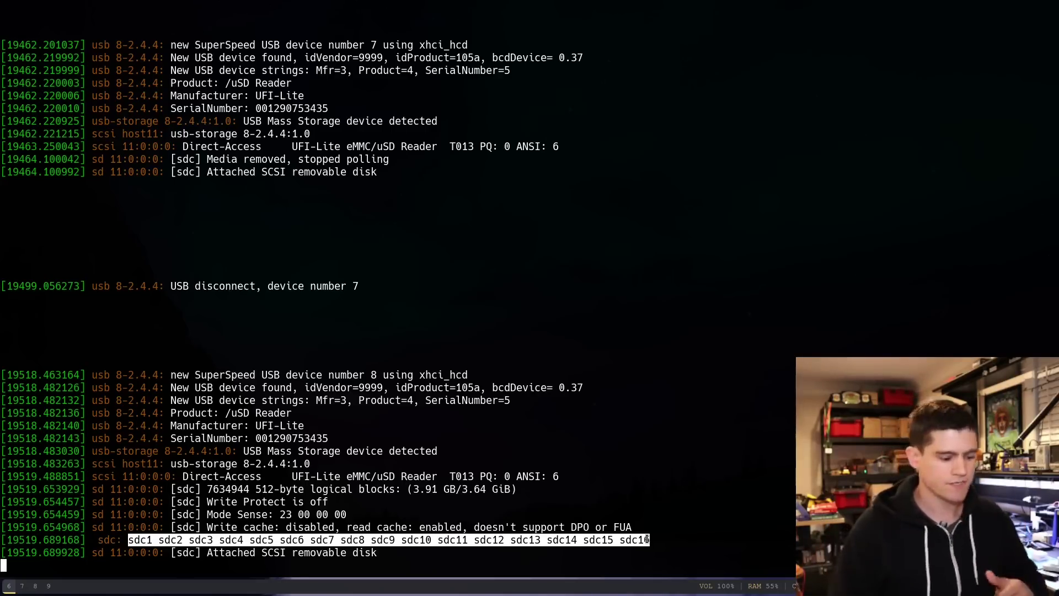
- Stop the live kernel log and list sdc block devices with lsblk | grep sdc
key(ctrl+c)
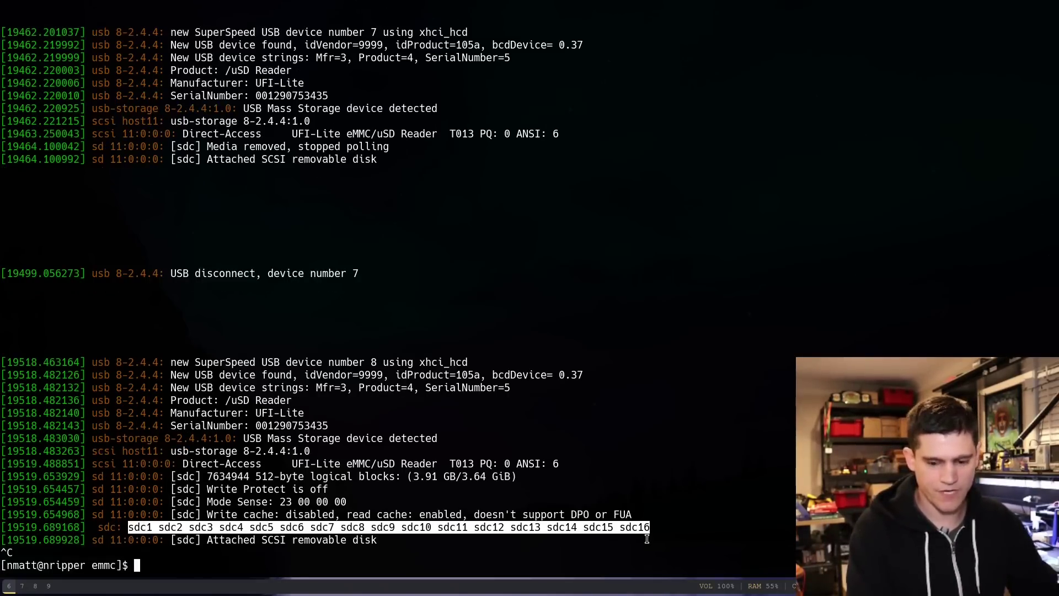
text(lsblk )
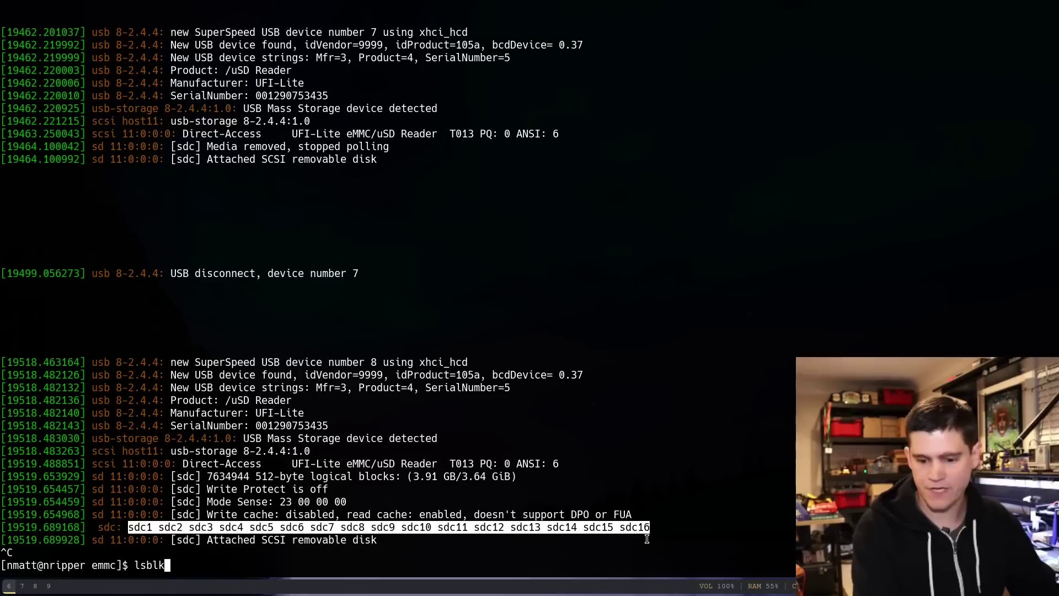
text(| grep )
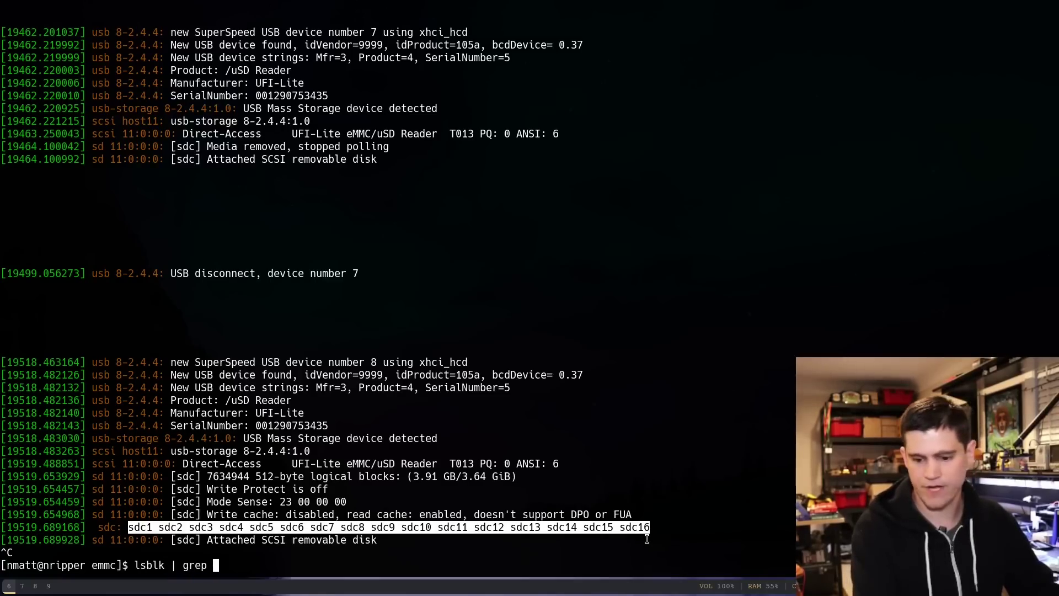
text(sdc)
key(Return)
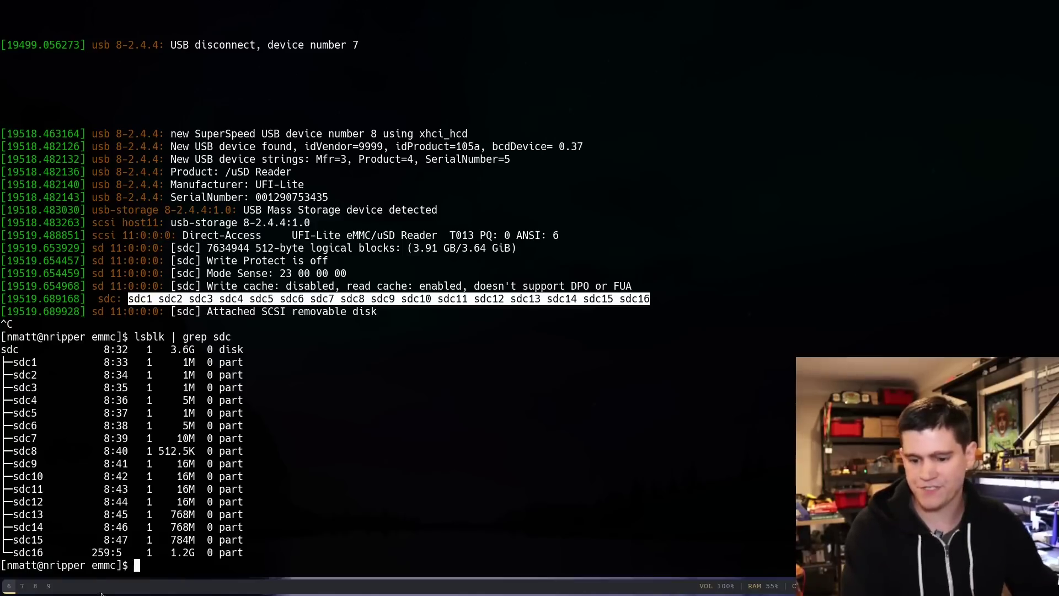
- Select the name sdc16 of the 1.2G partition in the lsblk listing
triple_click(146, 553)
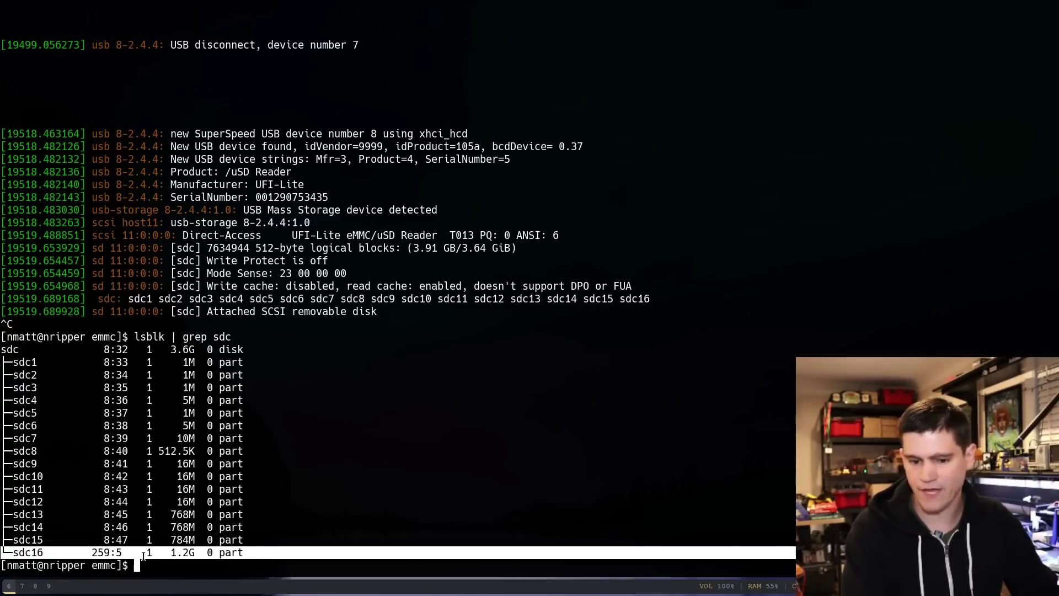
triple_click(173, 551)
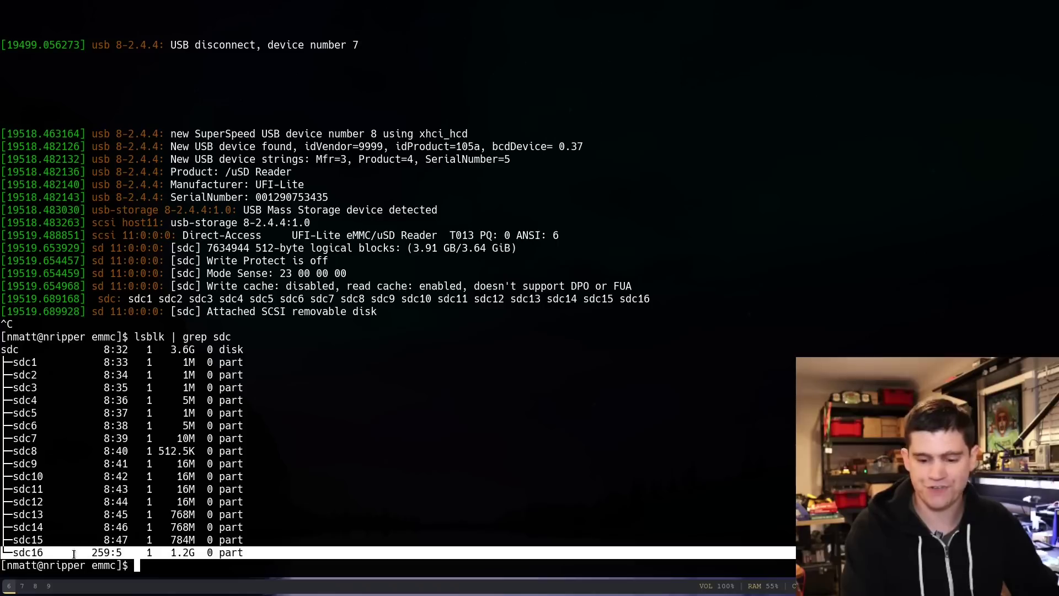
double_click(25, 553)
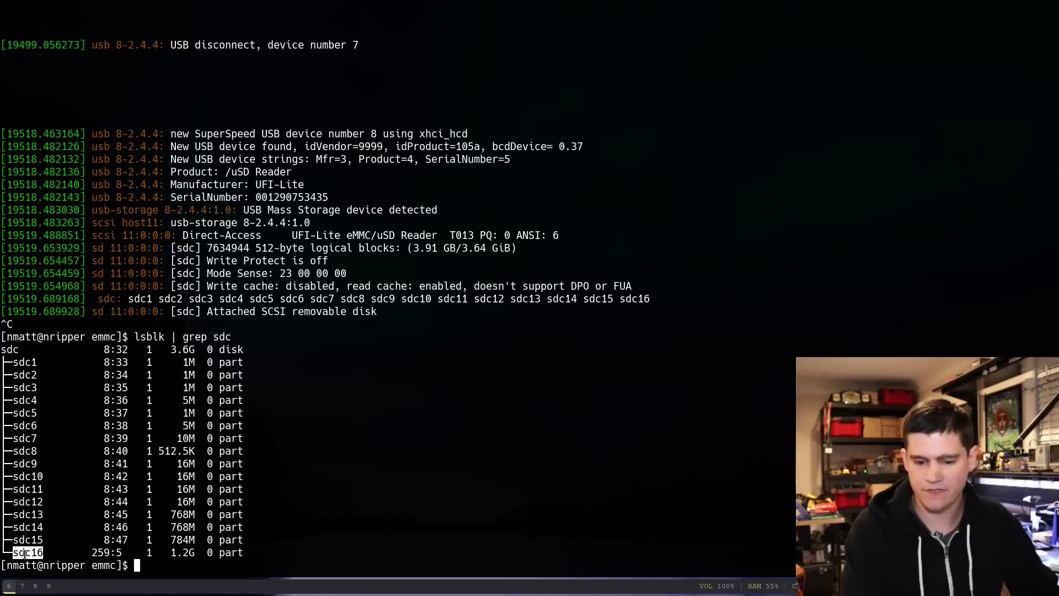
- Check that /dev/sdc16 is a block device with file /dev/sdc16
key(Return)
key(Return)
text(file /dev/)
middle_click(78, 543)
key(Return)
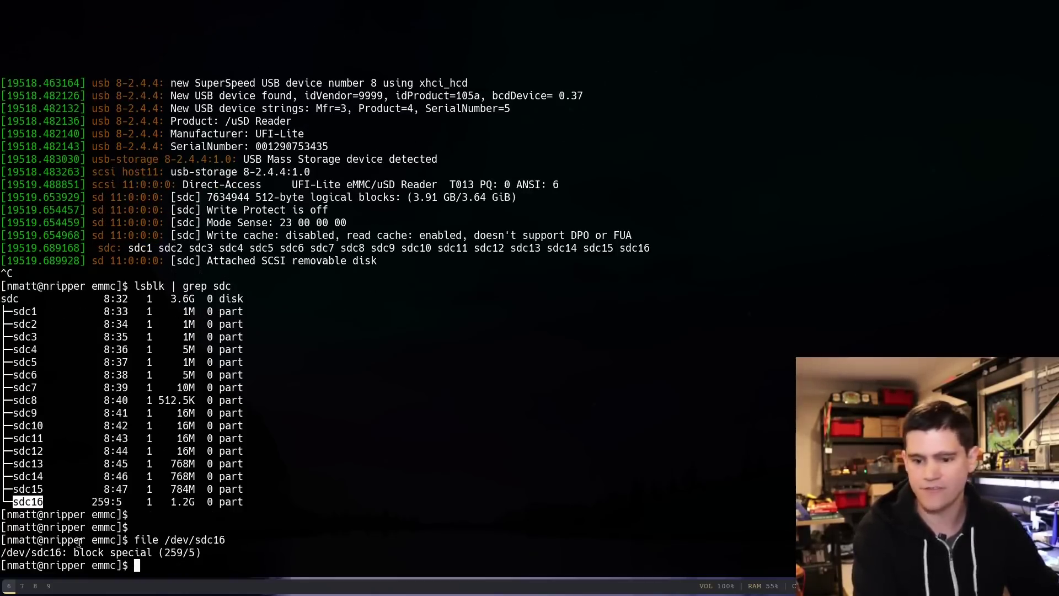
- Create an mnt folder and mount /dev/sdc16 onto it with sudo mount
key(Return)
key(Return)
text(ls)
key(Return)
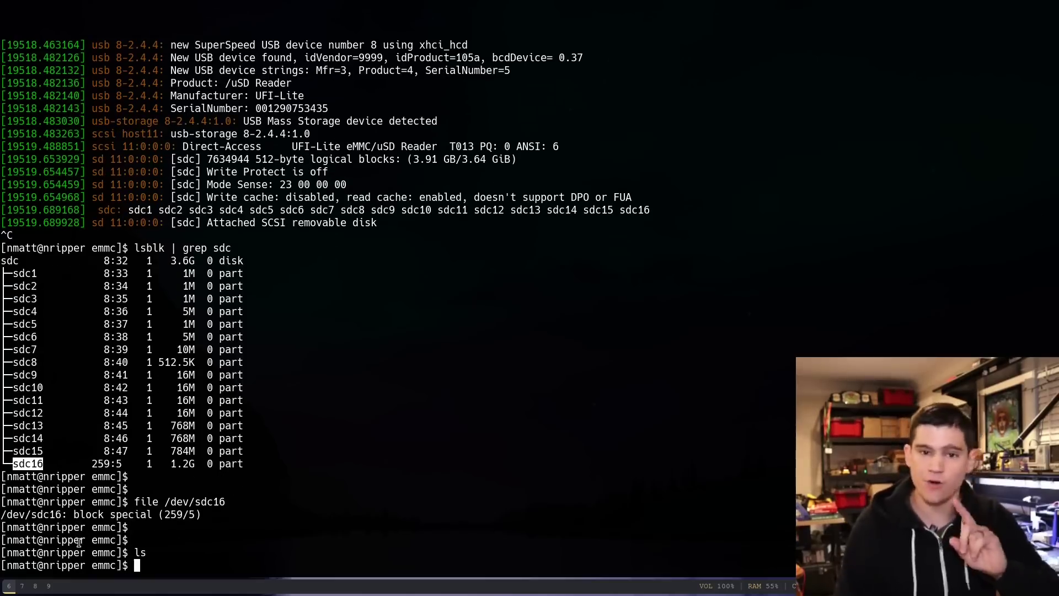
text(ls)
key(Return)
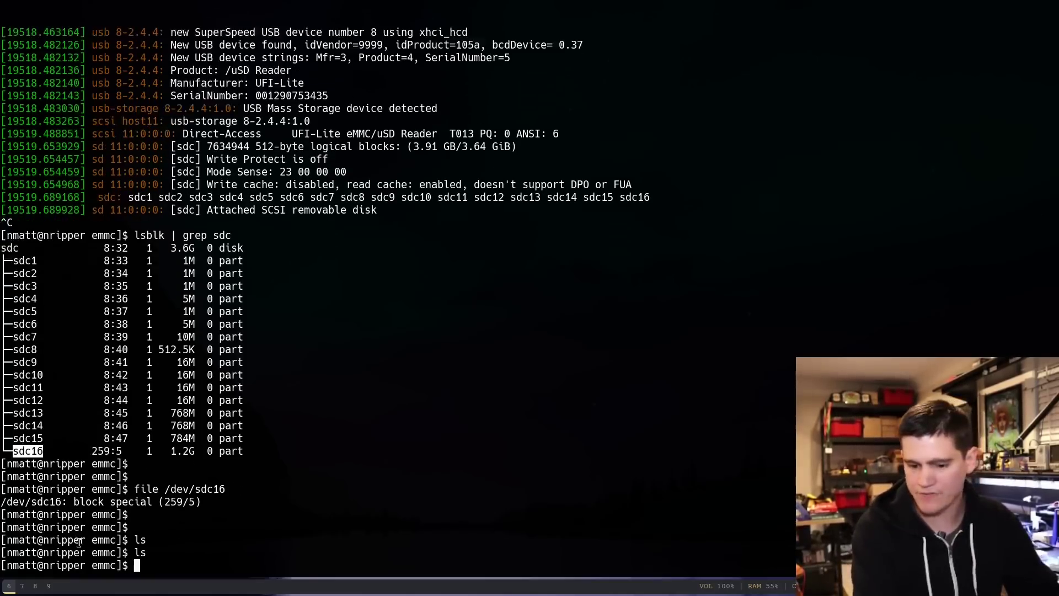
text(mkdir mnt)
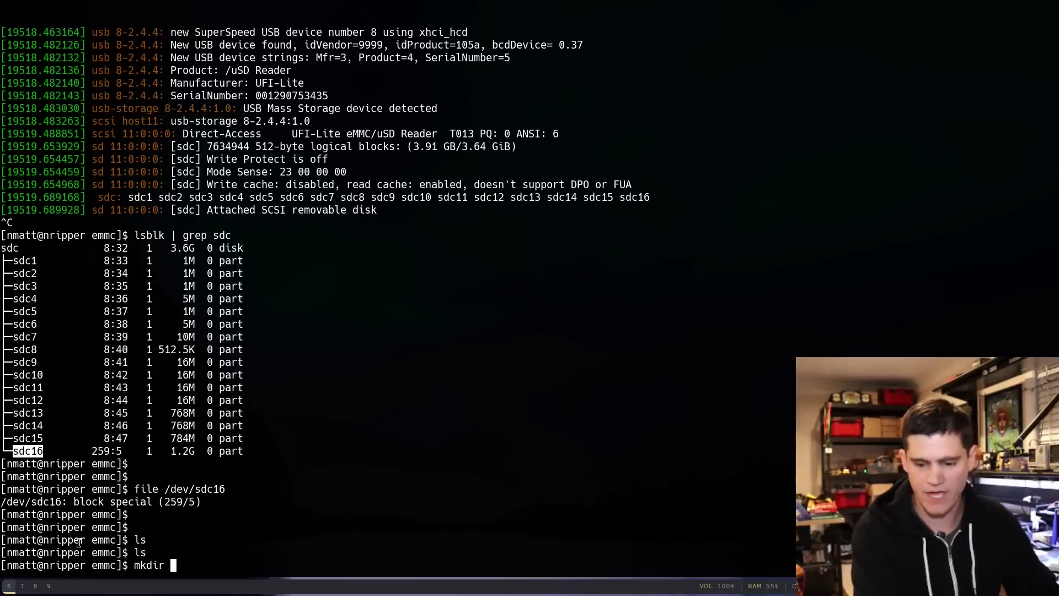
key(Return)
text(sudo mount /dev/sdc16 mnt)
key(Return)
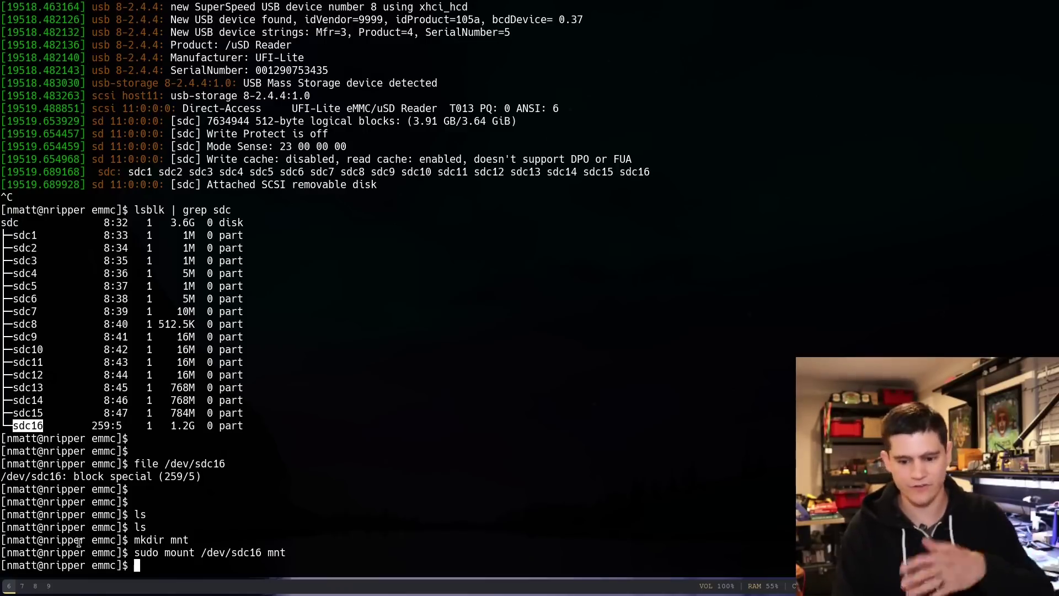
- Enter mnt/ and list the partition's directories, such as app, data, media and misc
text(ls)
key(Return)
text(cd mnt/)
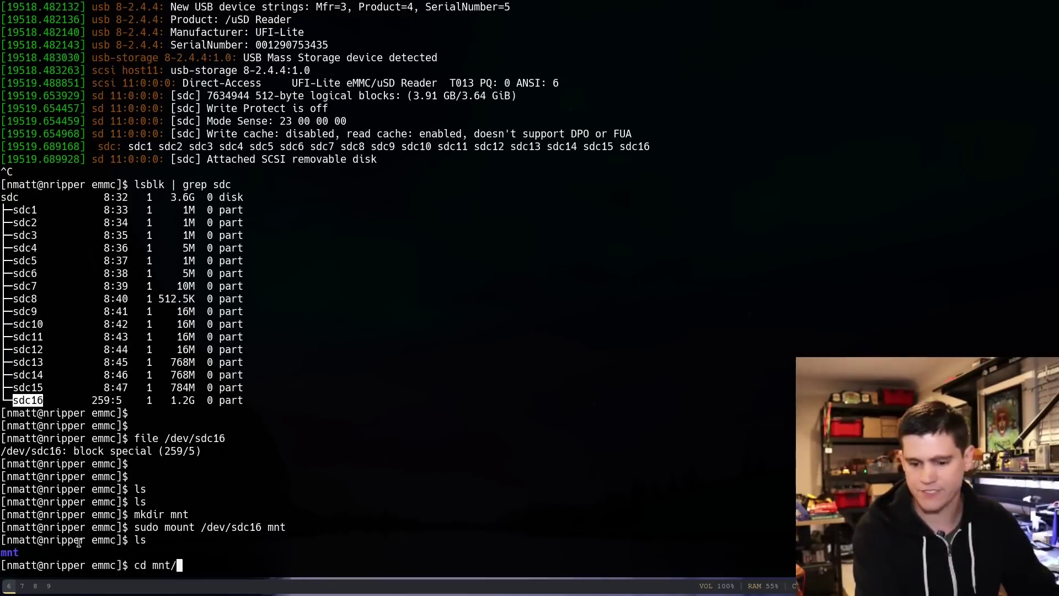
key(Return)
text(ls)
key(Return)
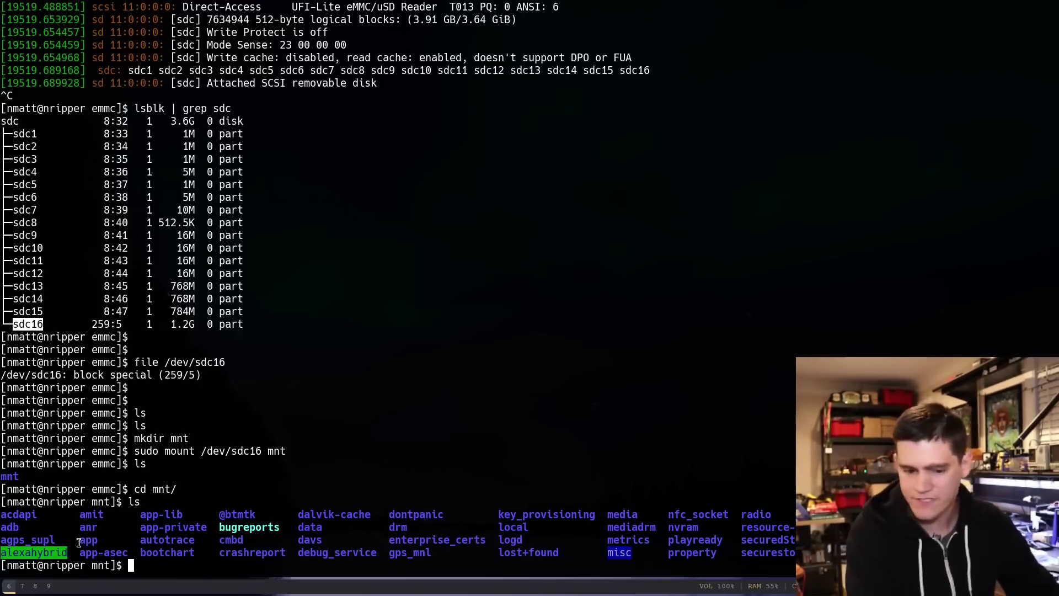
key(Return)
key(Return)
key(Return)
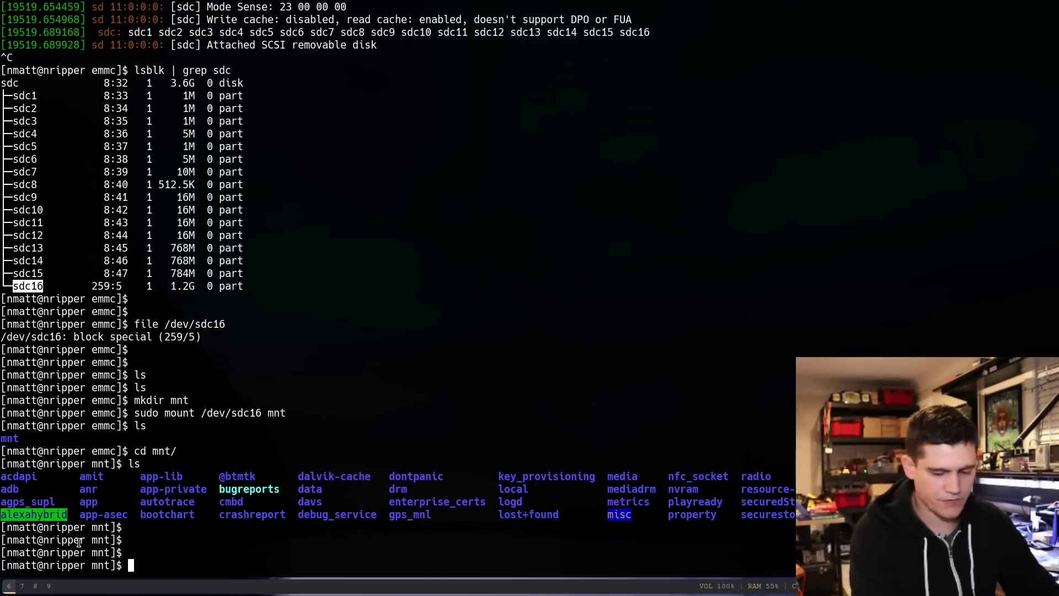
- Search the partition with sudo find . | grep wpa_sup and select the wpa_supplicant.conf path
text(sudo find )
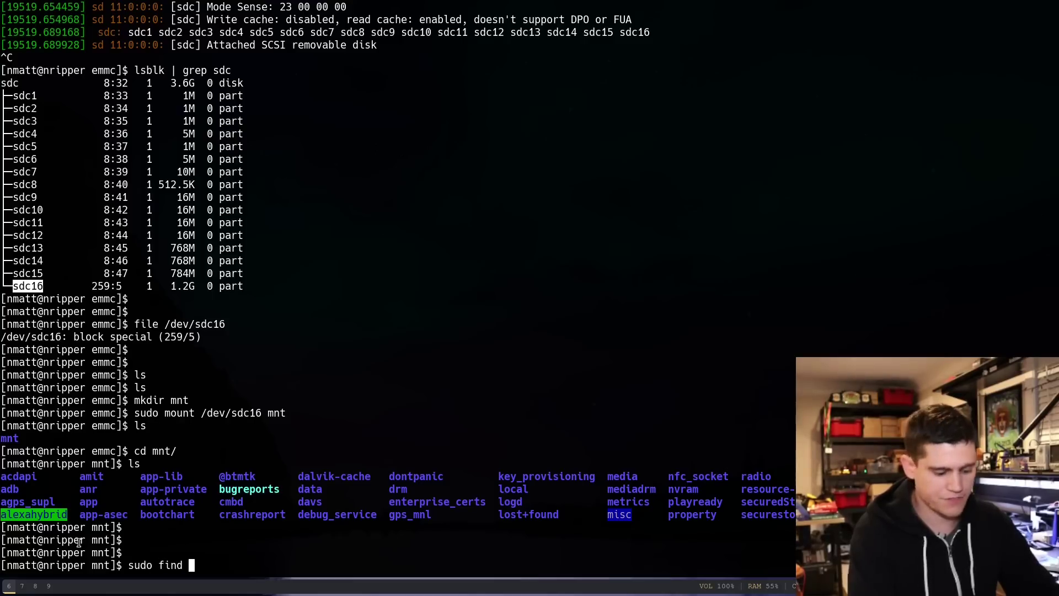
text(. | grep wua)
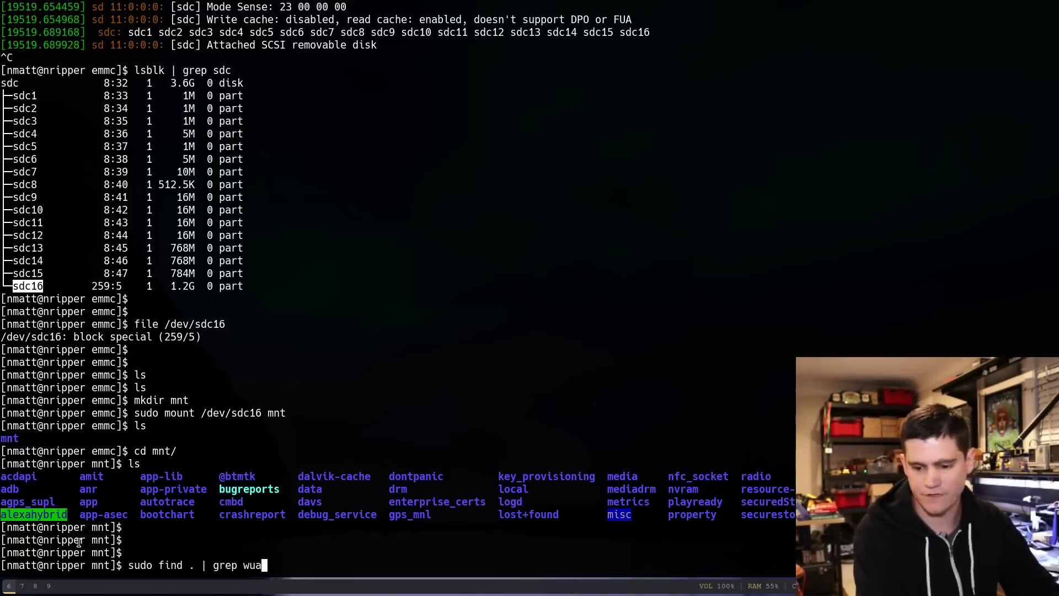
key(BackSpace)
key(BackSpace)
text(pa_sup)
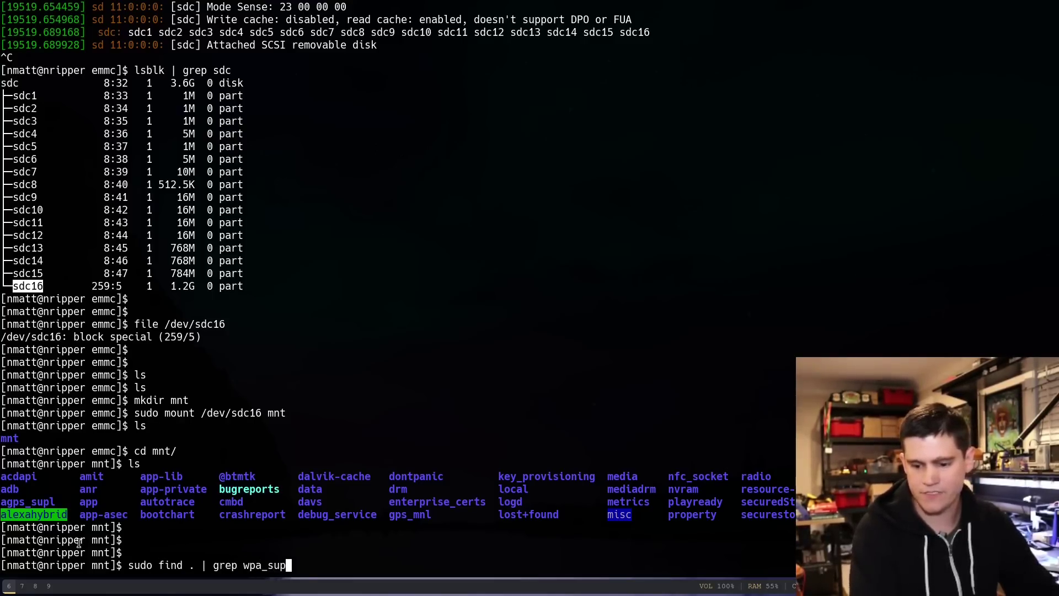
key(Return)
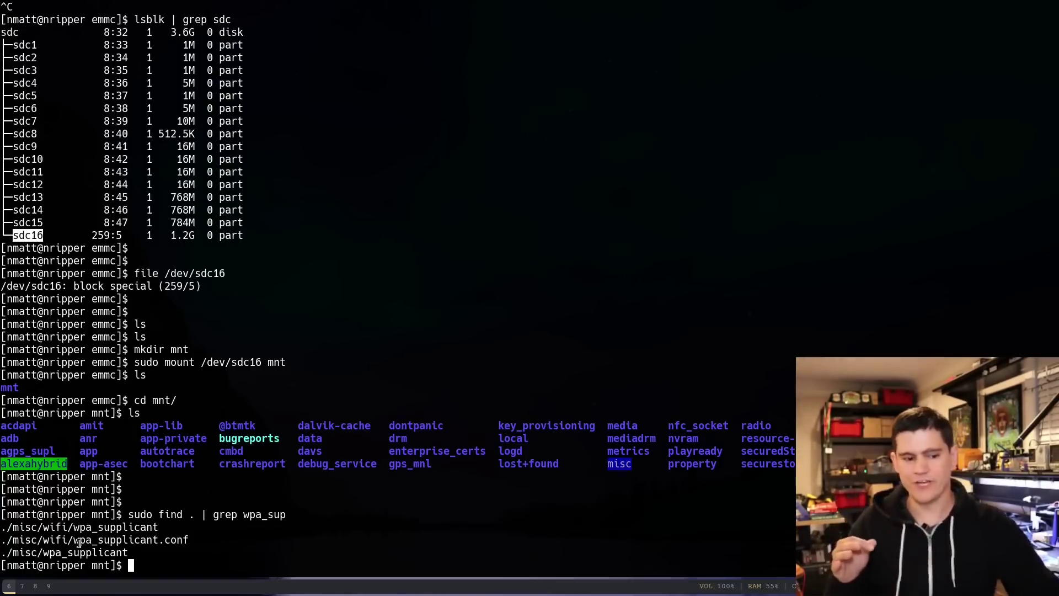
double_click(119, 542)
key(super+c)
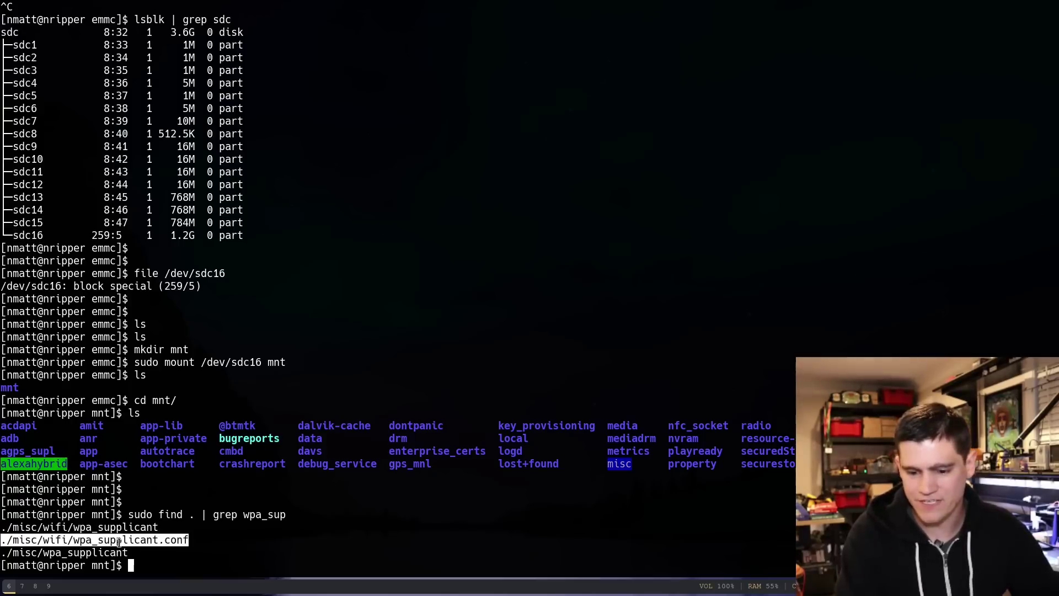
- Print the saved SSIDs from misc/wifi/wpa_supplicant.conf via cat | grep ssid, rerun with sudo
text(cat)
middle_click(189, 469)
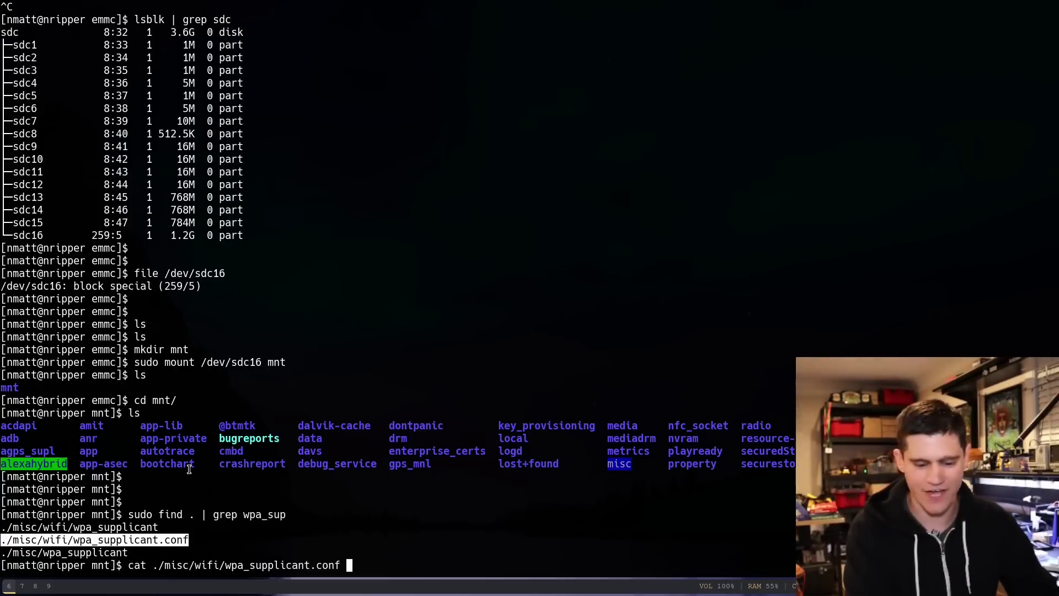
text(| grep )
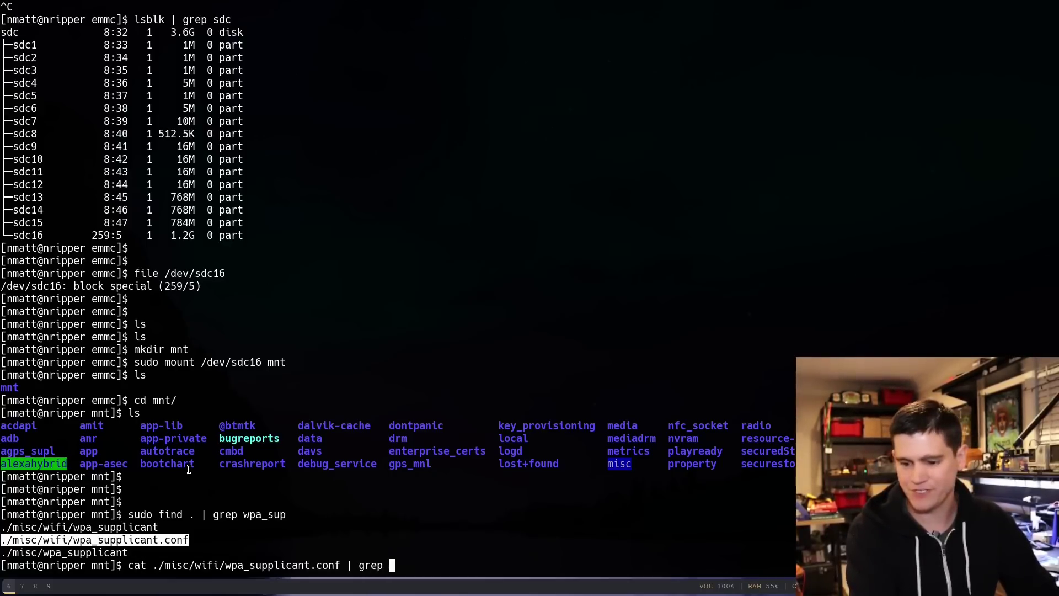
text(ssid)
key(Return)
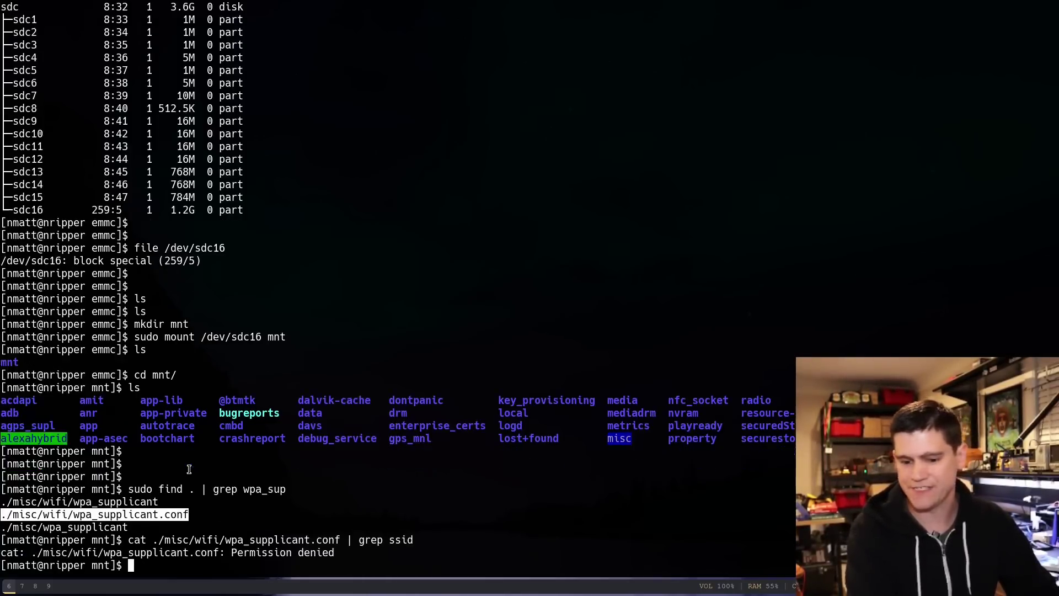
key(Up)
key(ctrl+a)
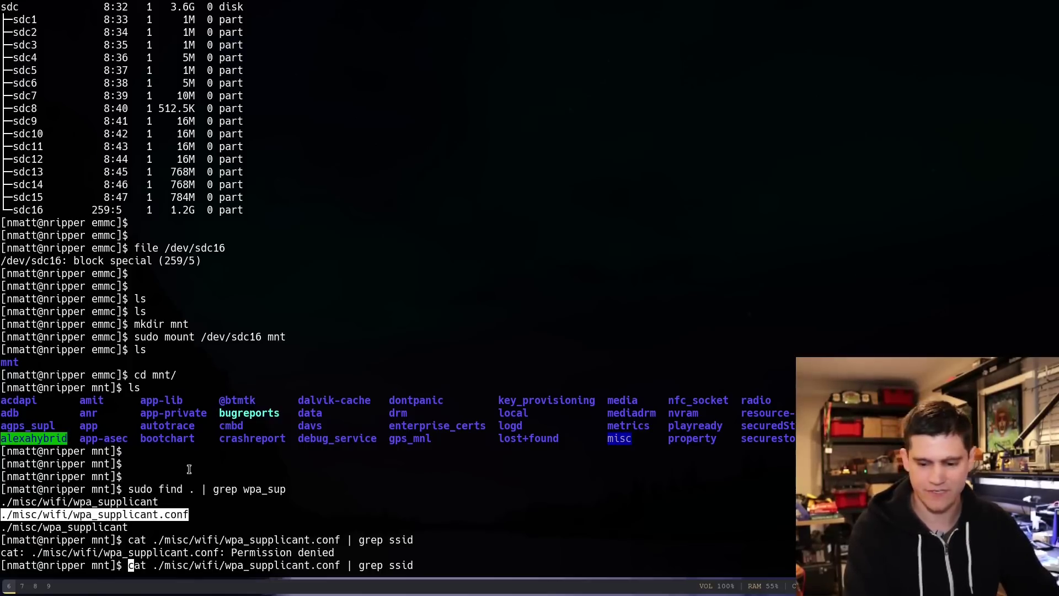
text(sudo)
key(Return)
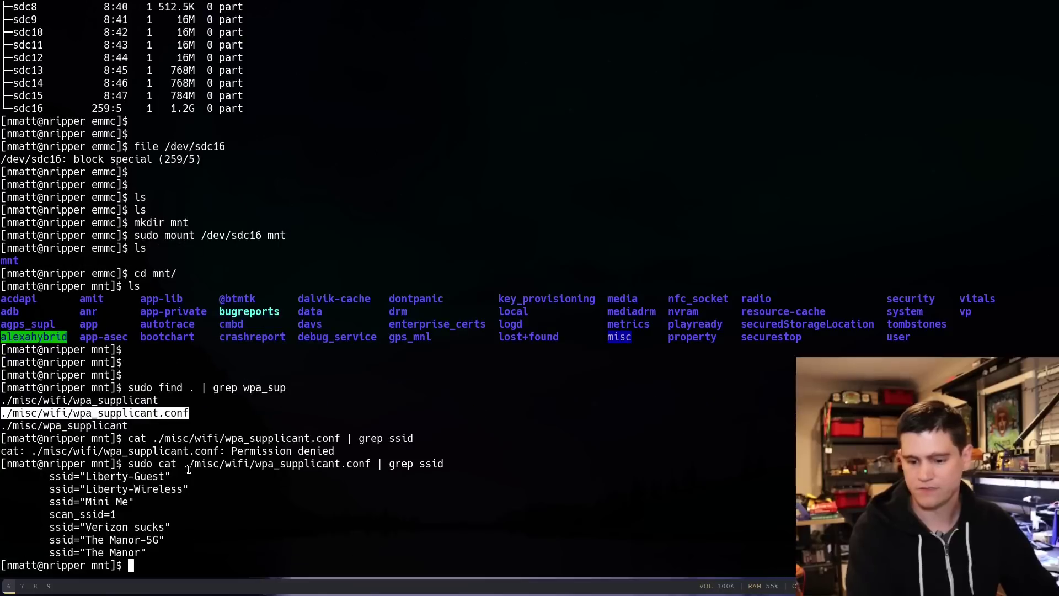